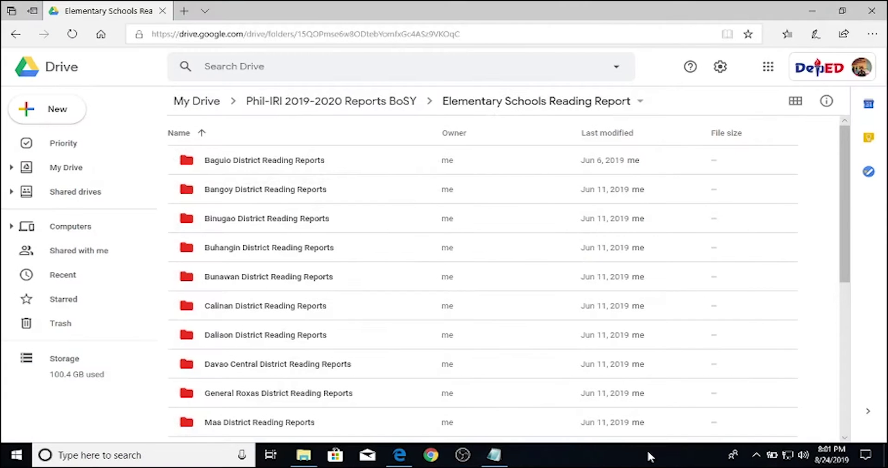
- Look into the Marilog District Reading Reports folder, and download it from the Elementary Schools Reading Report list
left_click_drag(840, 225, 851, 206)
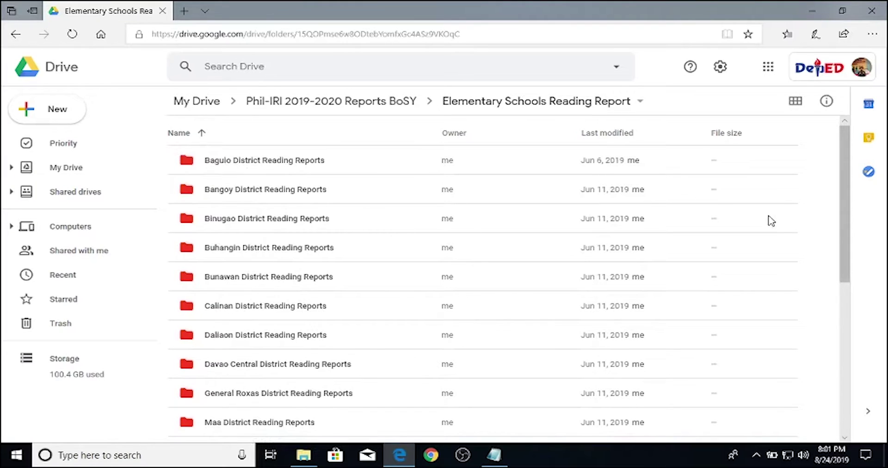
left_click_drag(847, 278, 847, 344)
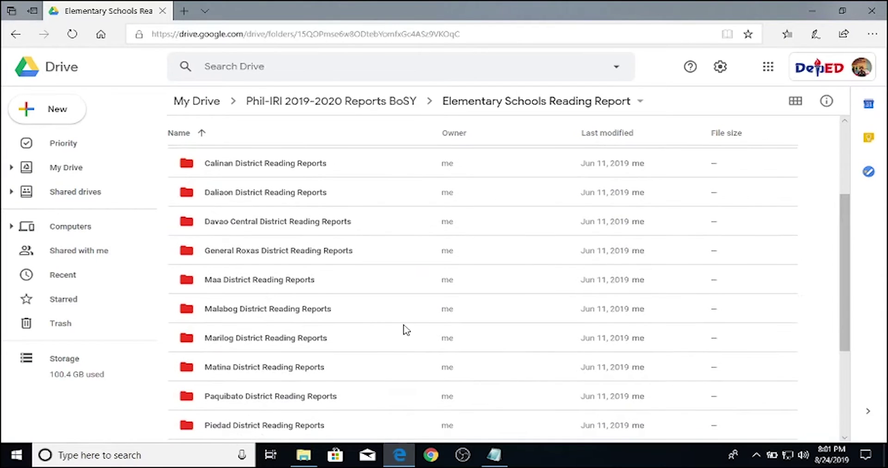
double_click(188, 343)
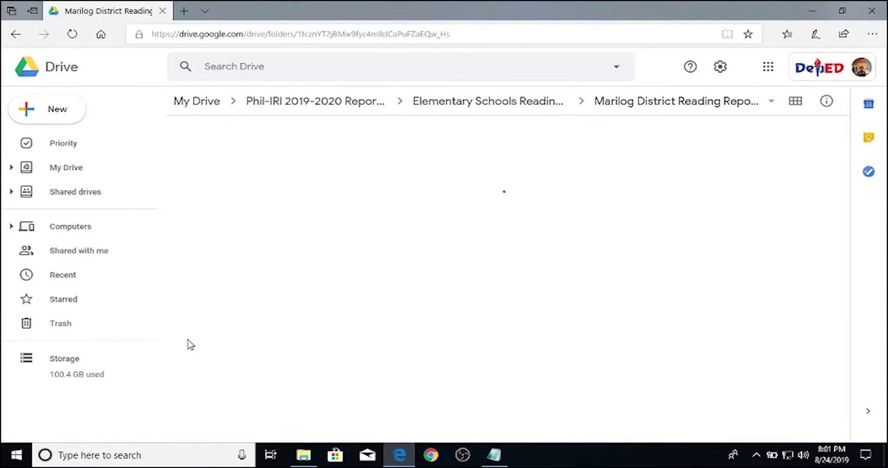
left_click_drag(845, 200, 356, 333)
left_click(508, 102)
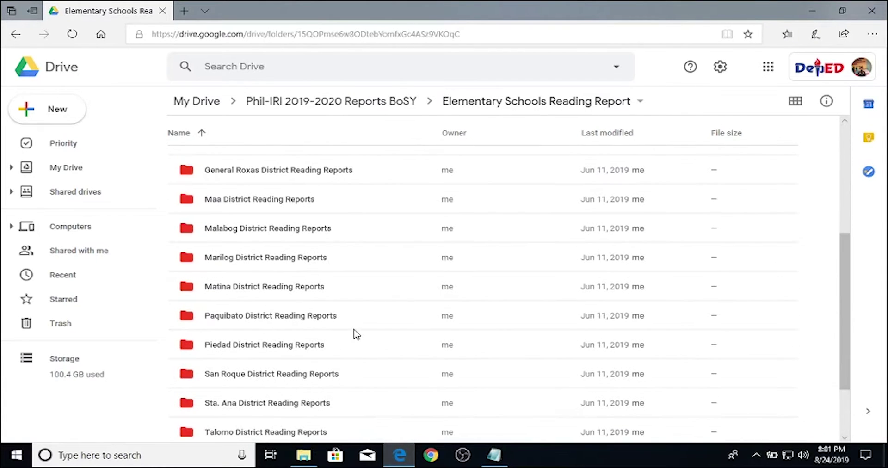
right_click(318, 258)
left_click(365, 399)
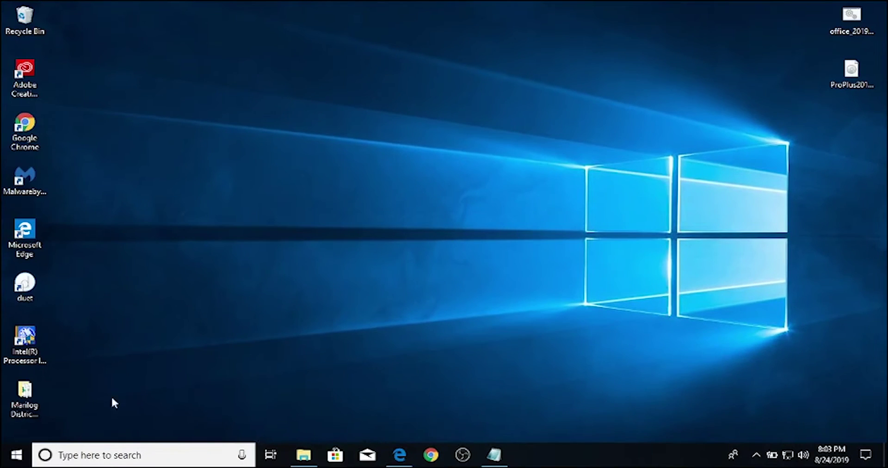
- Open the Balah Licosan ES workbook from the desktop's Marilog District Reading Reports folder and look across its report tables
double_click(31, 403)
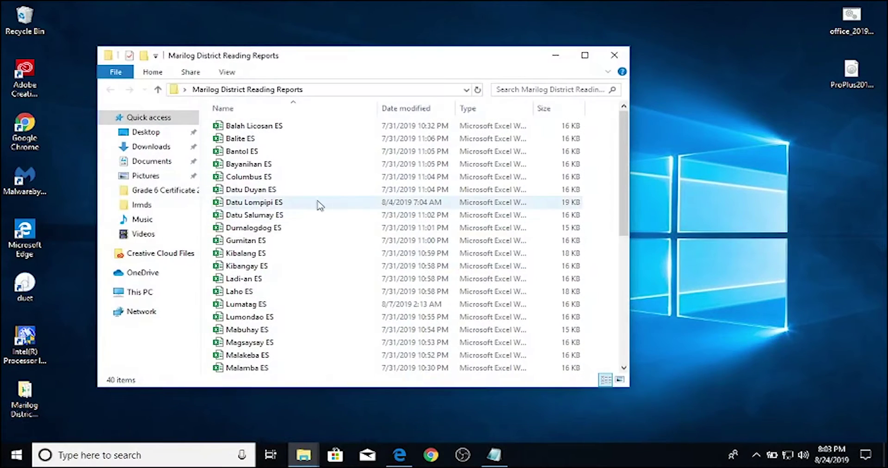
mouse_move(624, 136)
left_mouse_down()
mouse_move(624, 297)
mouse_move(625, 138)
left_mouse_up()
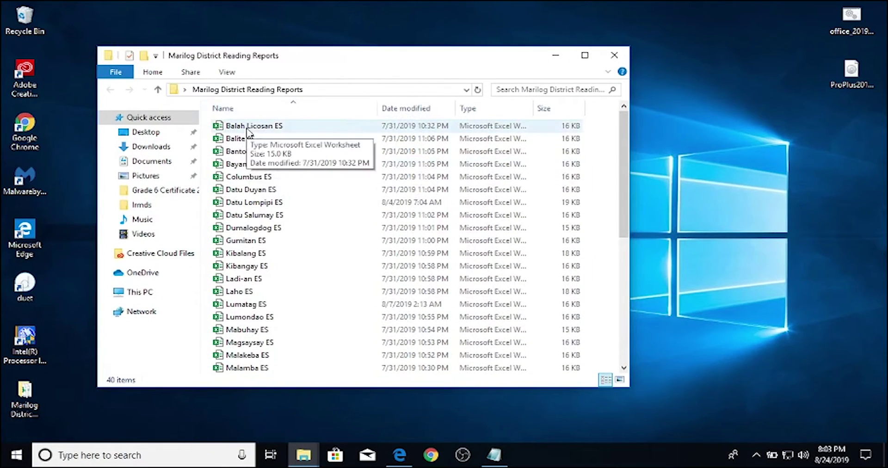
double_click(249, 129)
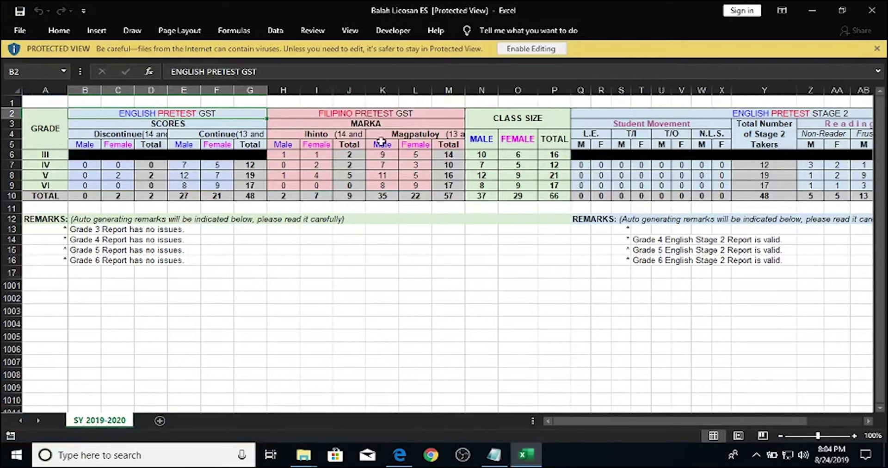
left_click_drag(589, 418, 525, 422)
- Create a blank workbook and copy the pretest GST and class size table, A2:P10 of Balah Licosan ES, into it at A1
key("ctrl+n")
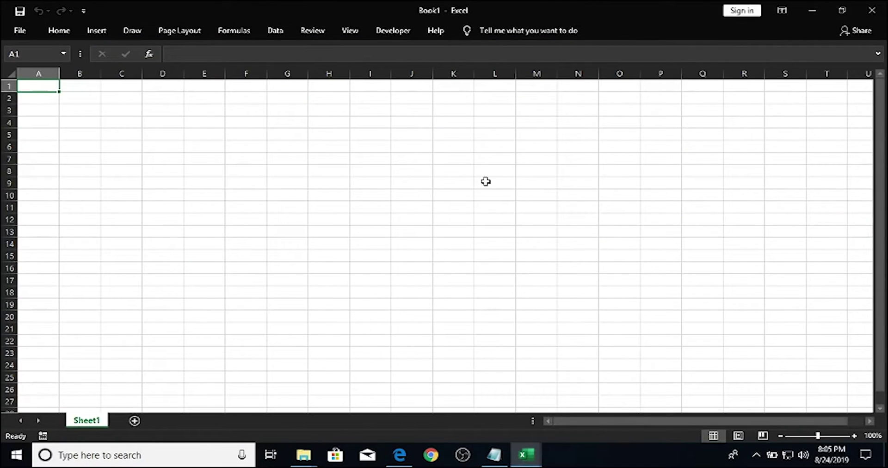
key("alt+Tab")
left_click_drag(45, 121, 405, 200)
key("ctrl+c")
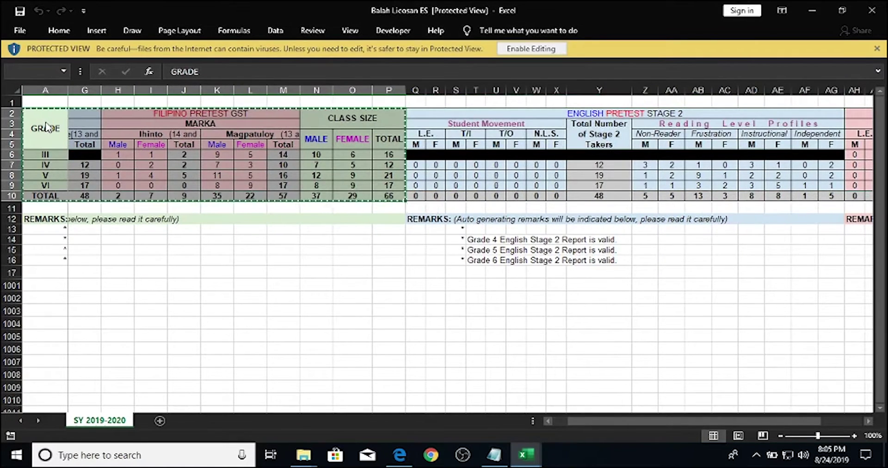
key("alt+Tab")
key("ctrl+v")
key("Return")
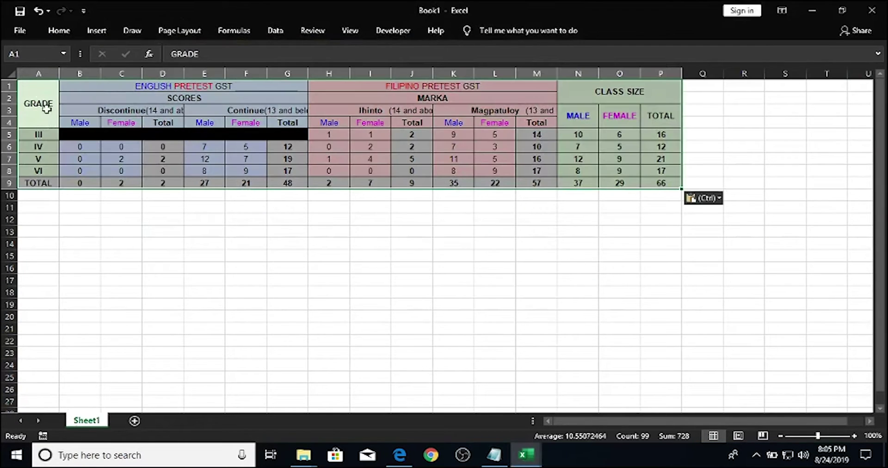
- Replace the GRADE header in A1 with SCHOOLS
left_click(46, 108)
type("SCHOOLS")
key("Return")
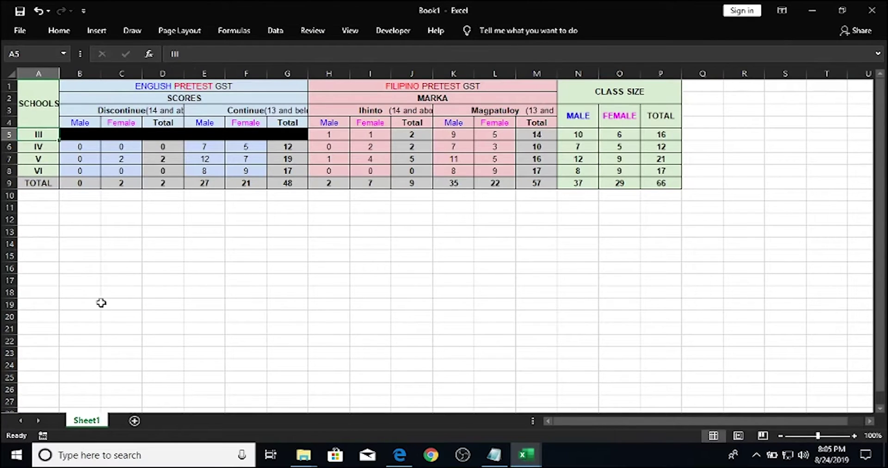
- Rename Sheet1 as MARILOG DISTRICT and widen column A to make room for school names
double_click(93, 421)
type("MARILOG DISTRICT")
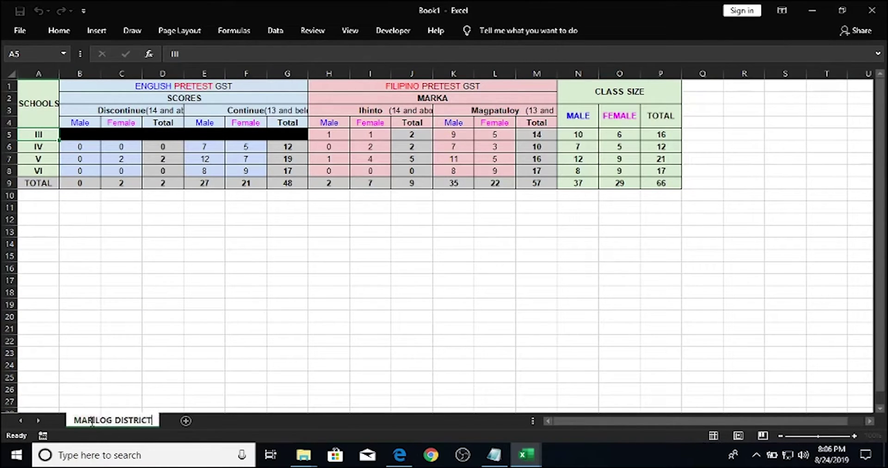
key("Return")
left_click_drag(59, 73, 169, 74)
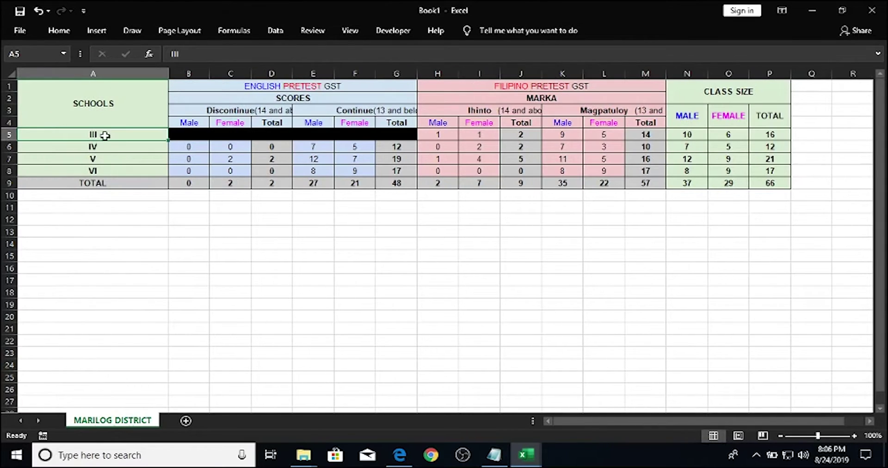
- Clear the grade labels in A5:A8 and all the figures in B5:P9, keeping the headers and the TOTAL label
key("shift+Down")
key("shift+Down")
key("shift+Down")
key("Delete")
left_click_drag(189, 134, 199, 182)
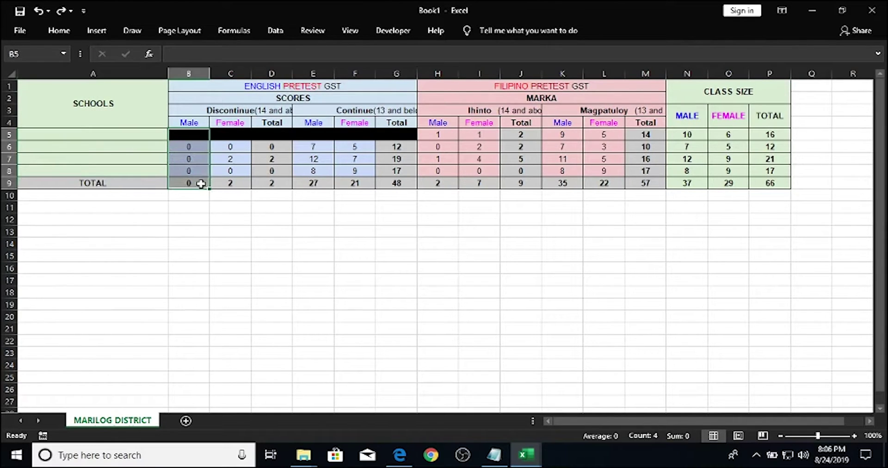
key("ctrl+shift+Right")
key("Delete")
- Insert 12 blank table rows directly below the headers, starting at row 5
left_click_drag(9, 134, 10, 170)
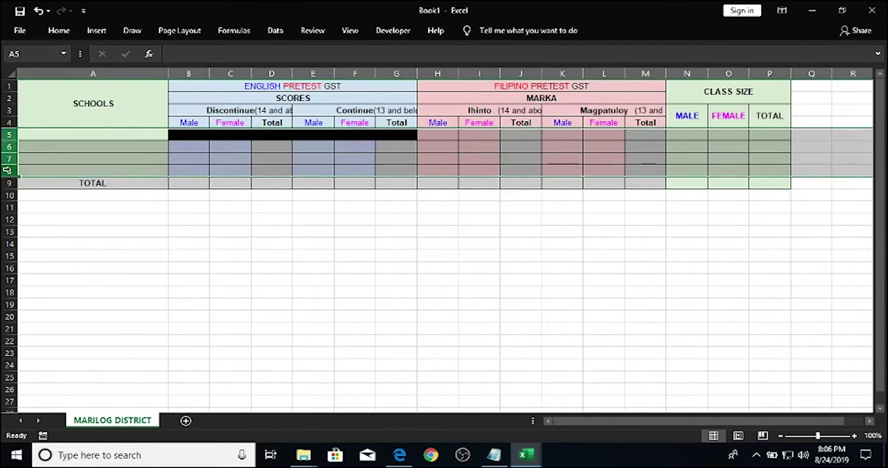
right_click(10, 168)
left_click(29, 254)
key("shift+Down")
key("shift+Down")
key("shift+Down")
key("shift+Down")
key("ctrl+shift+plus")
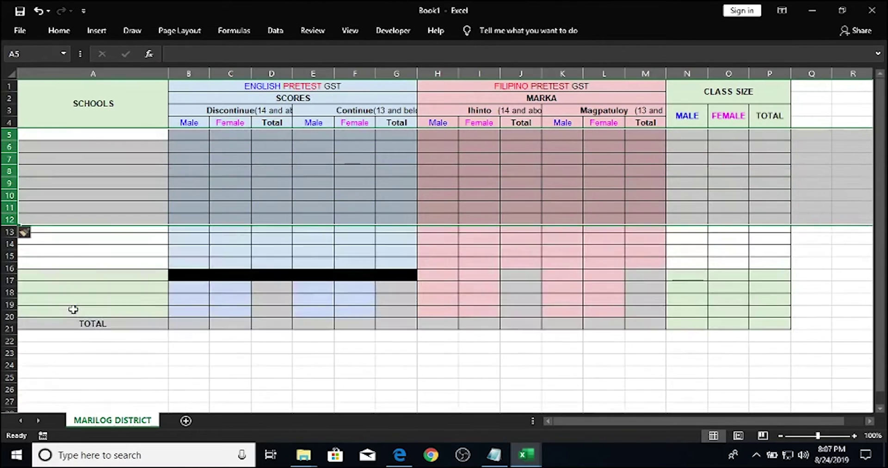
- Add more blank rows until the TOTAL row sits at row 58, and remove the black-filled row above it
right_click(21, 319)
left_click(56, 234)
left_click_drag(9, 134, 10, 389)
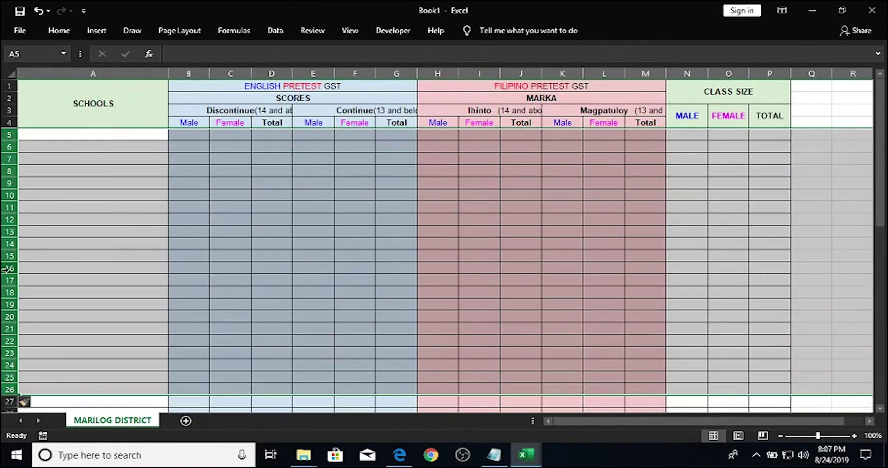
left_click_drag(881, 187, 883, 351)
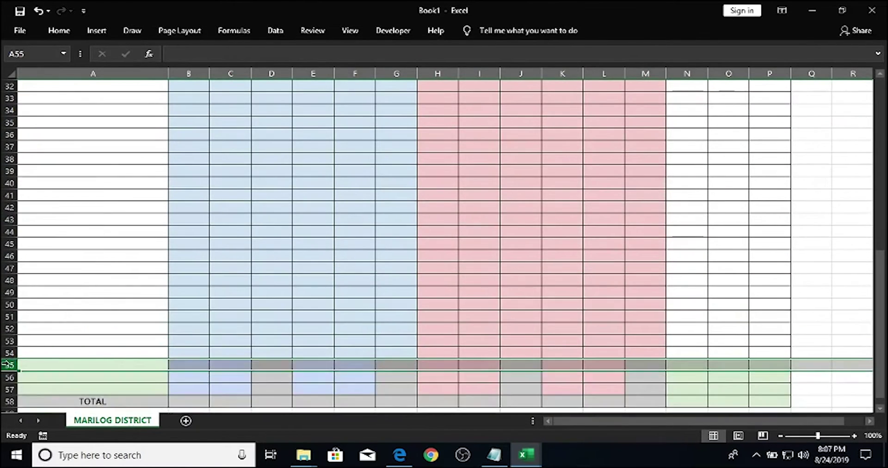
key("ctrl+Home")
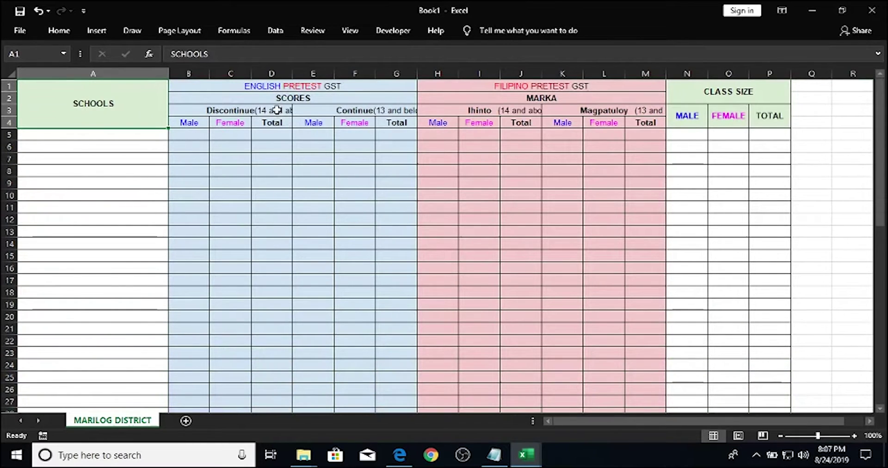
- Check the TOTAL row A10:P10 in the Balah Licosan ES workbook, and close that workbook
key("alt+Tab")
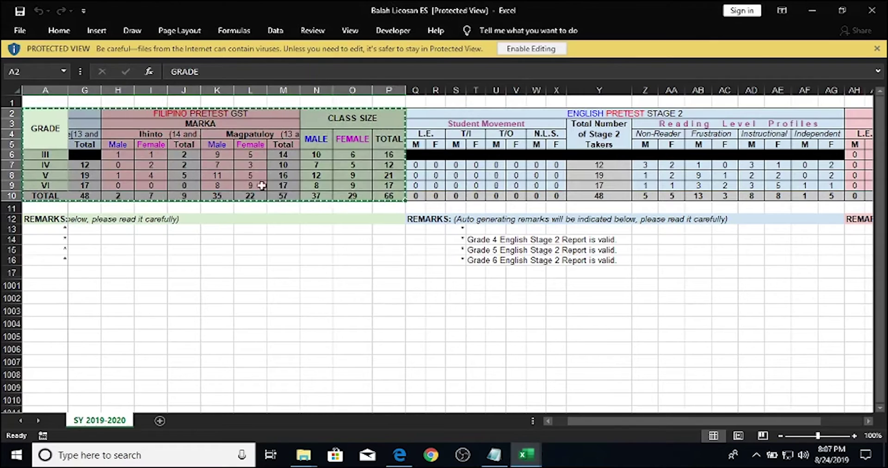
left_click(37, 195)
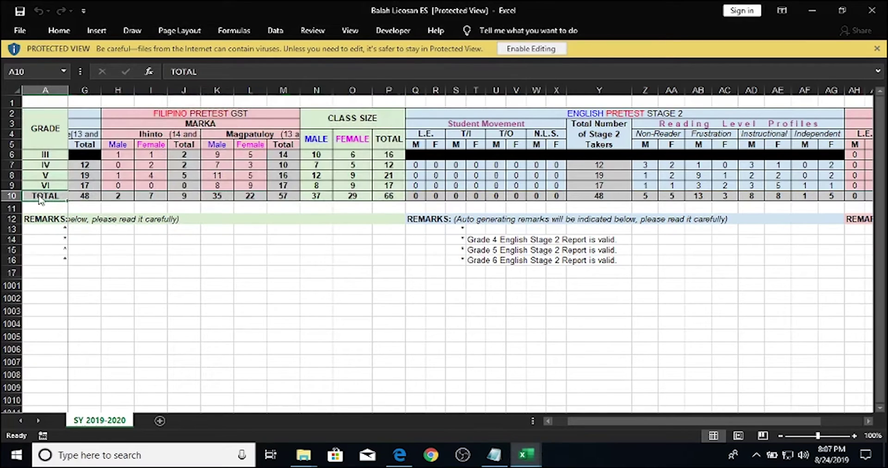
scroll(37, 195, "left", 3)
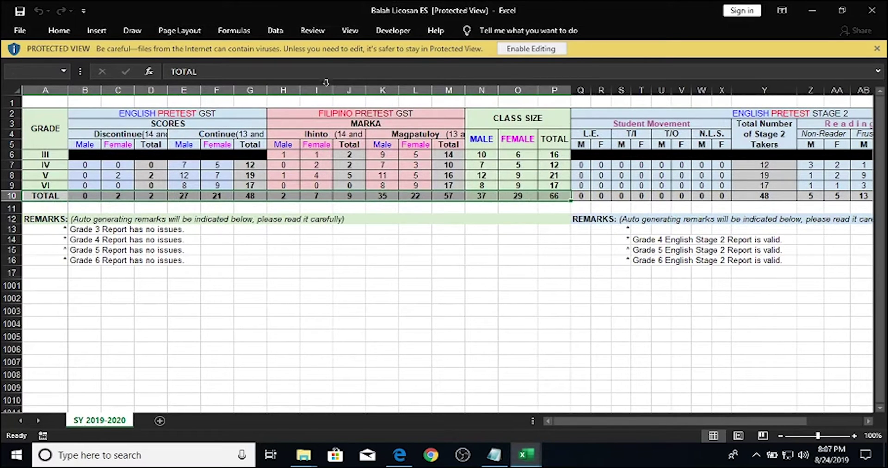
key("alt+Tab")
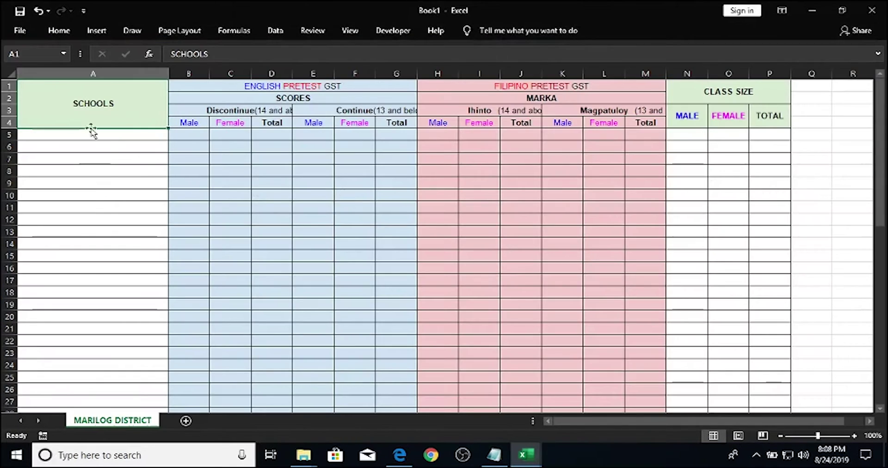
key("alt+Tab")
key("Tab")
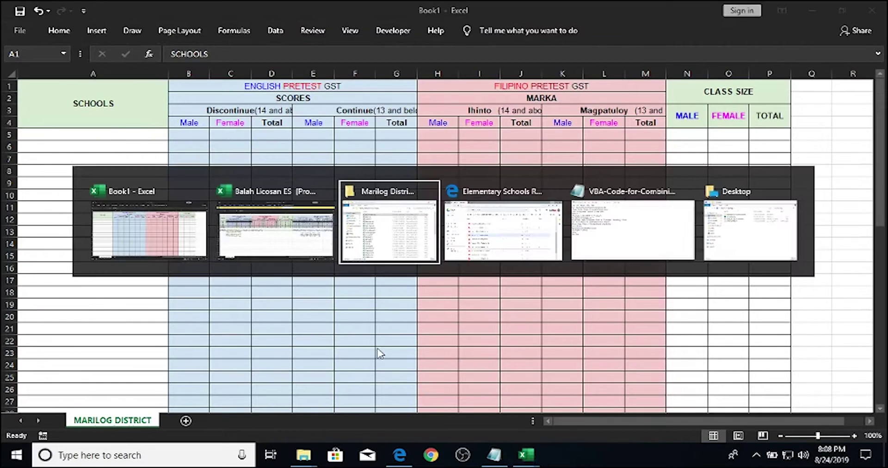
key("Return")
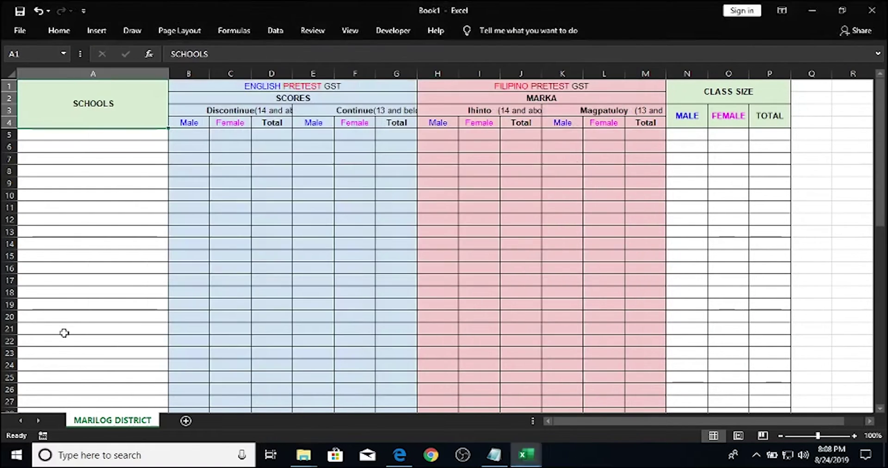
left_click(878, 14)
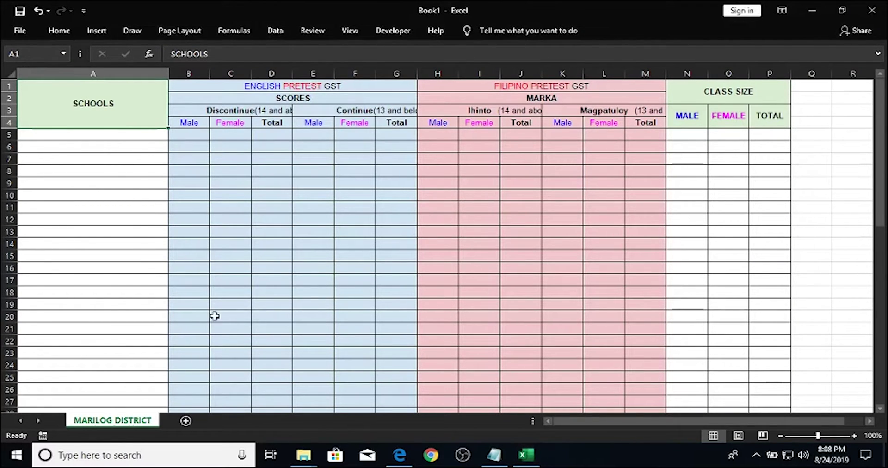
- Open the code editor for the MARILOG DISTRICT sheet and insert a new module
right_click(124, 424)
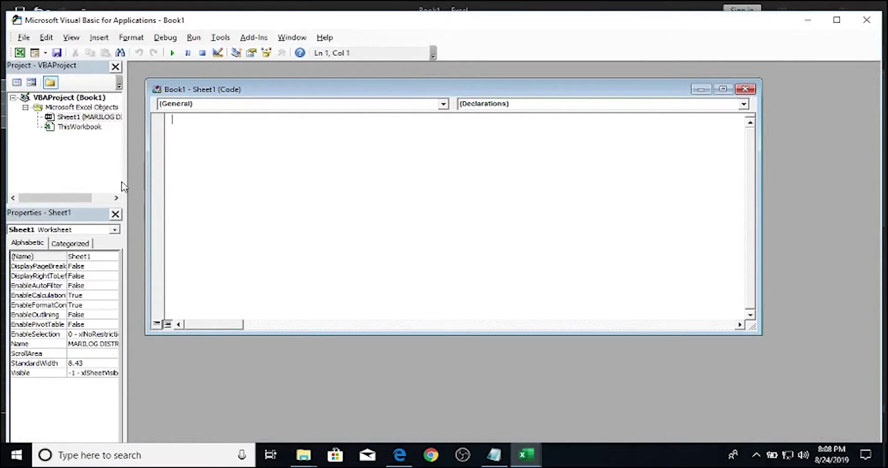
left_click(103, 40)
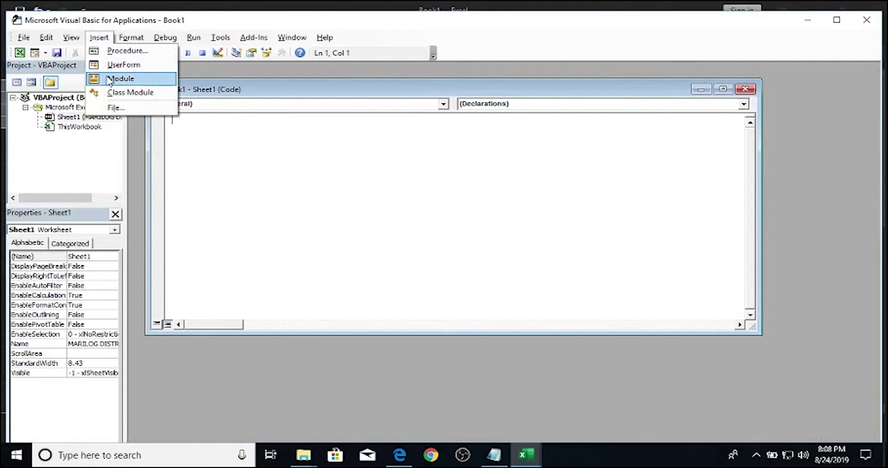
left_click(120, 78)
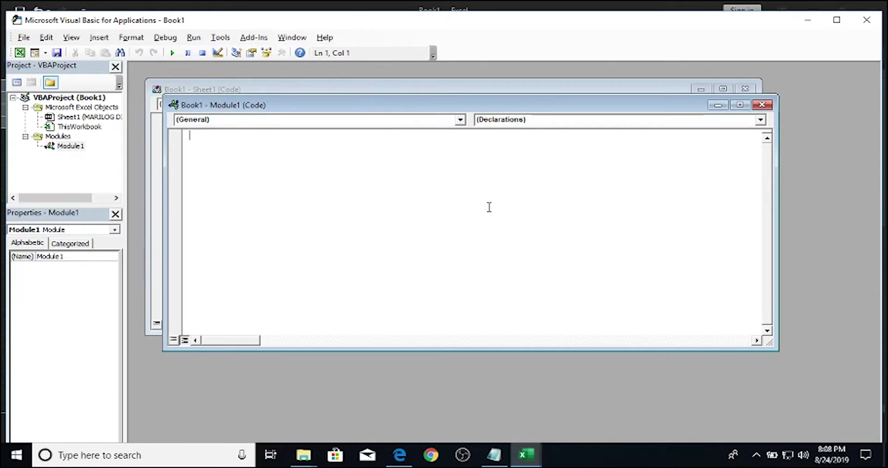
- Copy the whole iSchoolFormsSheetConsolidator macro from the Notepad file VBA-Code-for-Combining-Multiple-Excel-Workbooks-xlsx and paste it into Module1
left_click(493, 455)
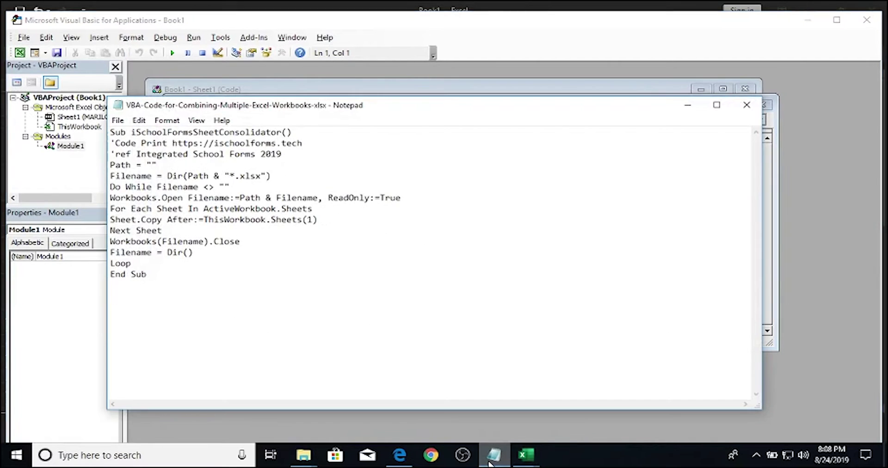
key("ctrl+a")
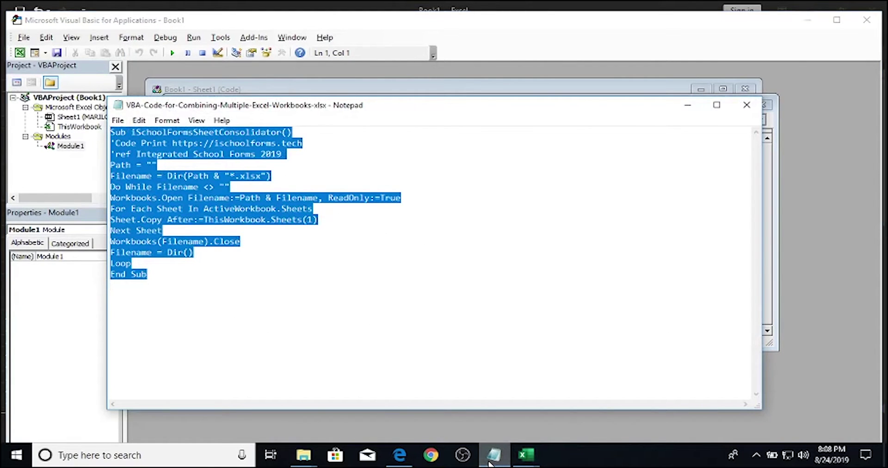
left_click(688, 105)
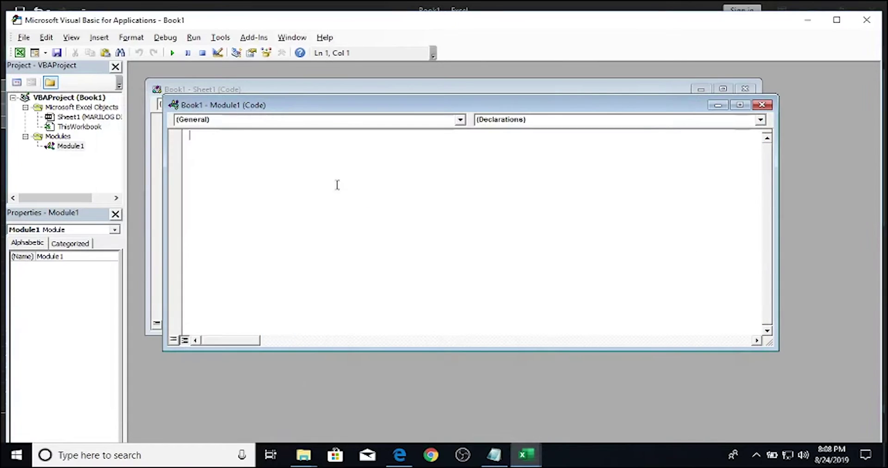
right_click(313, 172)
left_click(343, 206)
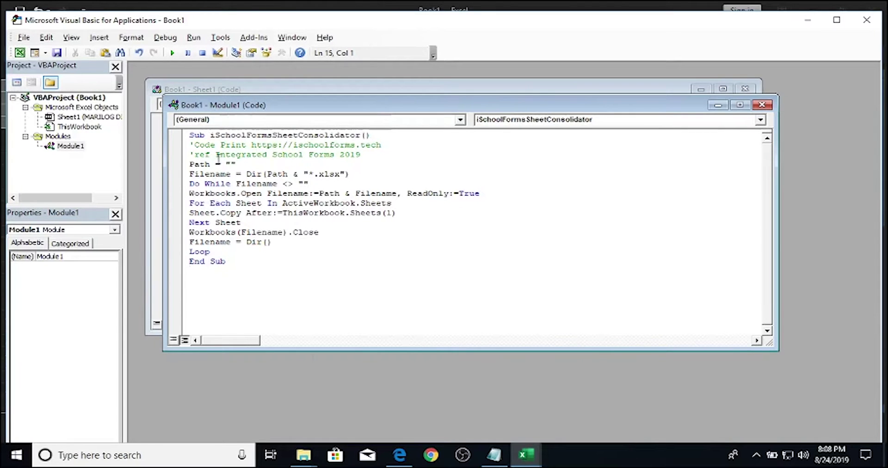
- Set the macro's Path value to C:\Users\PC\Desktop\Marilog District Reading Reports\ using the address copied from the reports folder
left_click(234, 164)
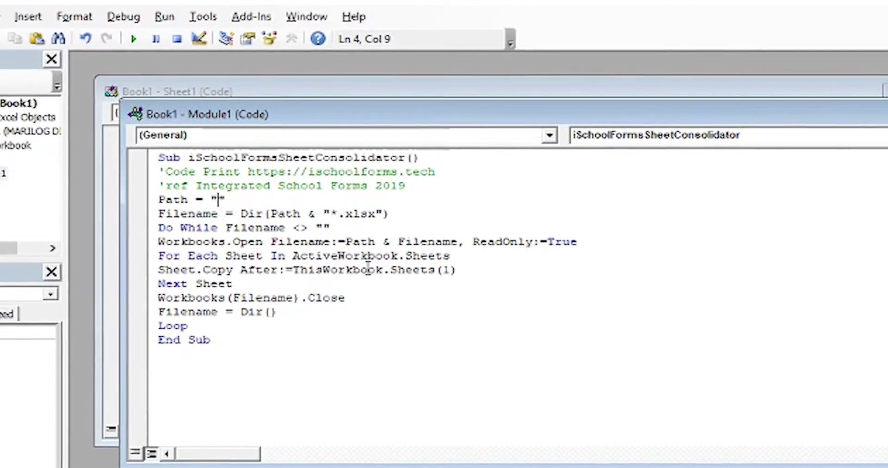
key("alt+Tab")
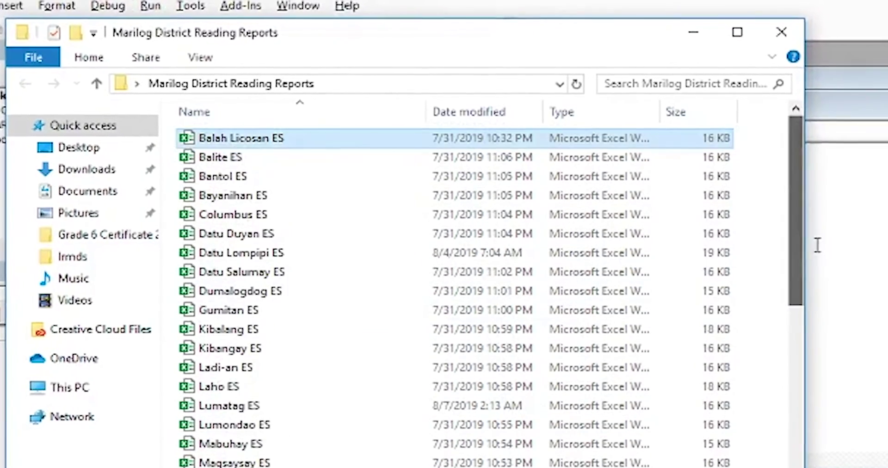
left_click(559, 82)
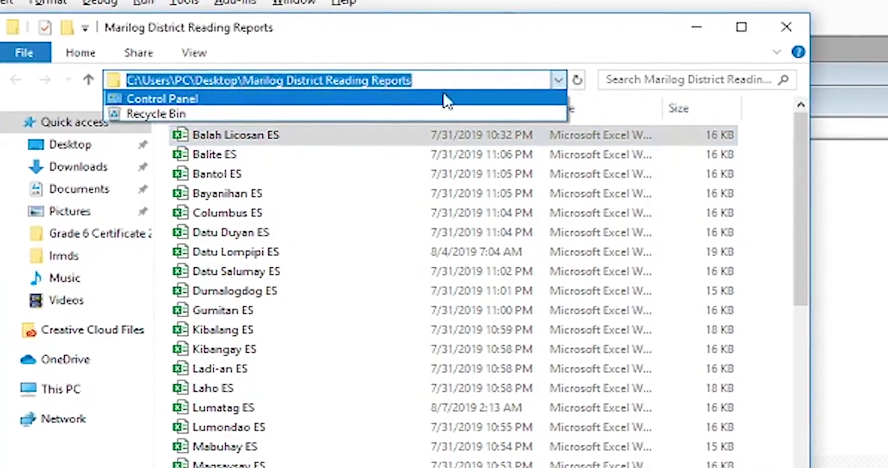
left_click(421, 79)
right_click(381, 80)
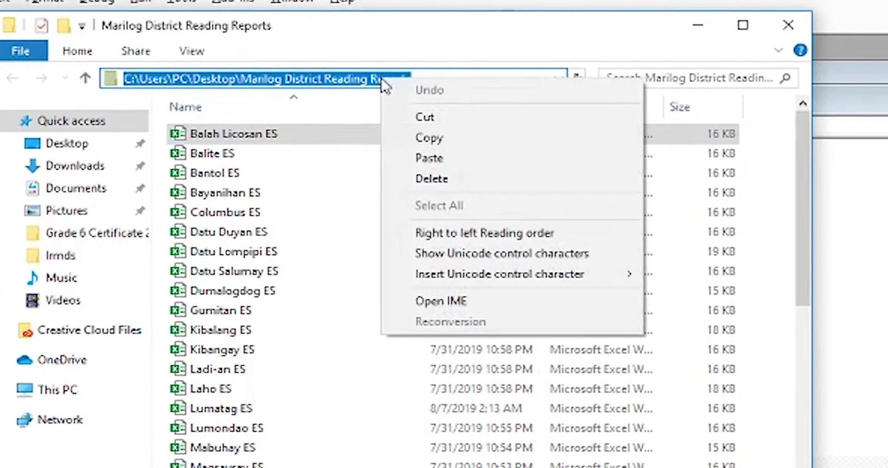
left_click(428, 138)
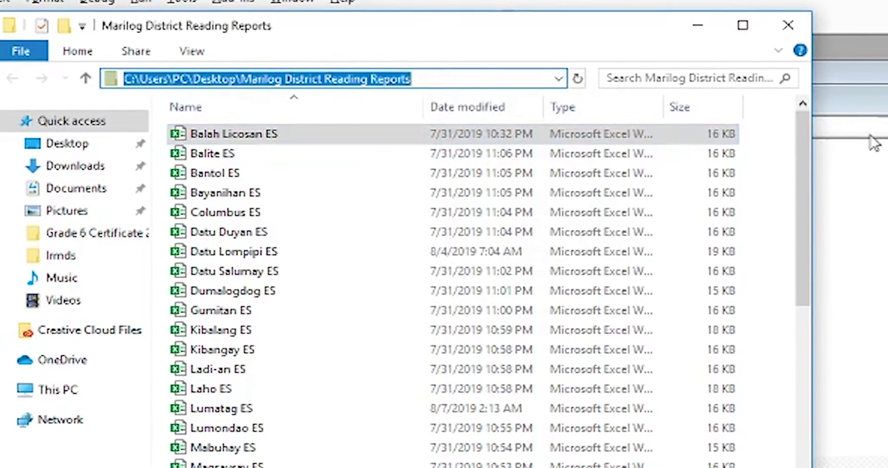
left_click(876, 111)
key("ctrl+v")
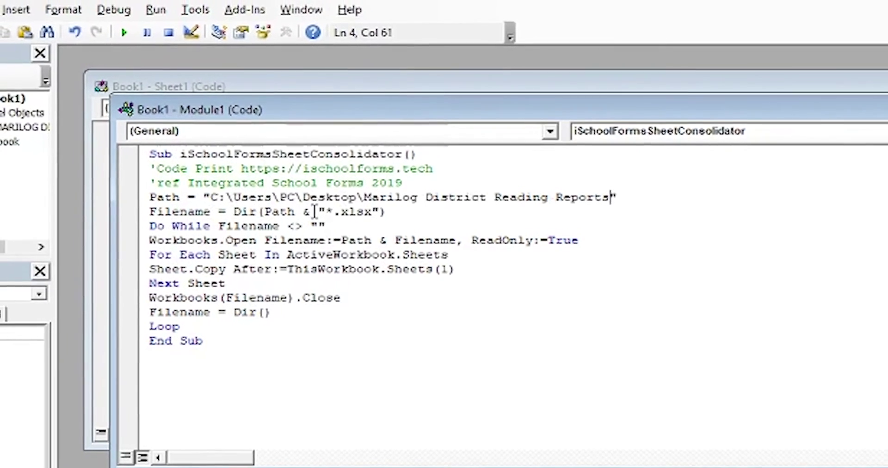
type("\\")
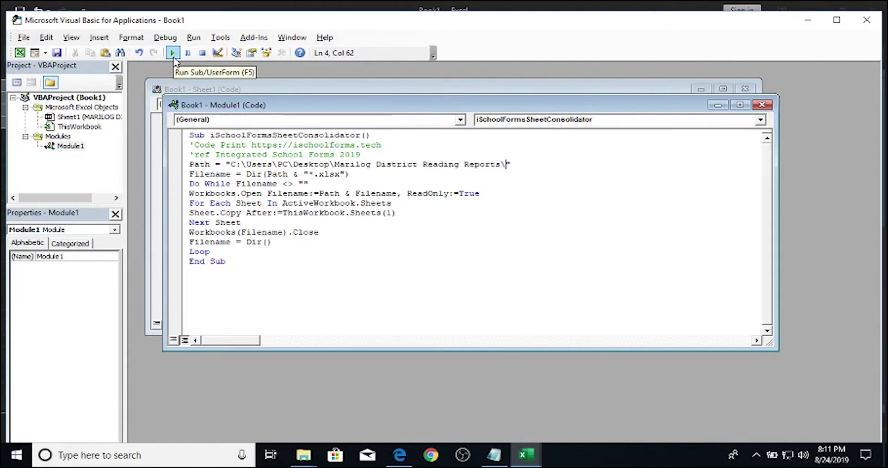
- Run the iSchoolFormsSheetConsolidator macro, and close the code editor to return to the MARILOG DISTRICT sheet
left_click(173, 53)
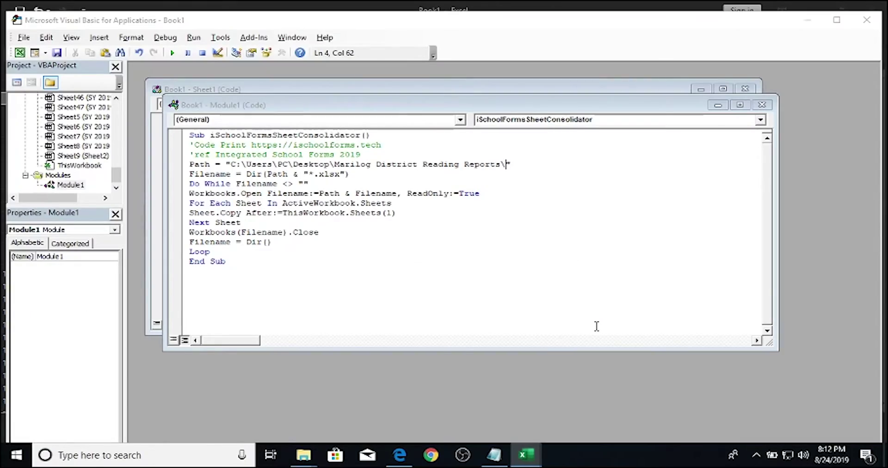
left_click(864, 19)
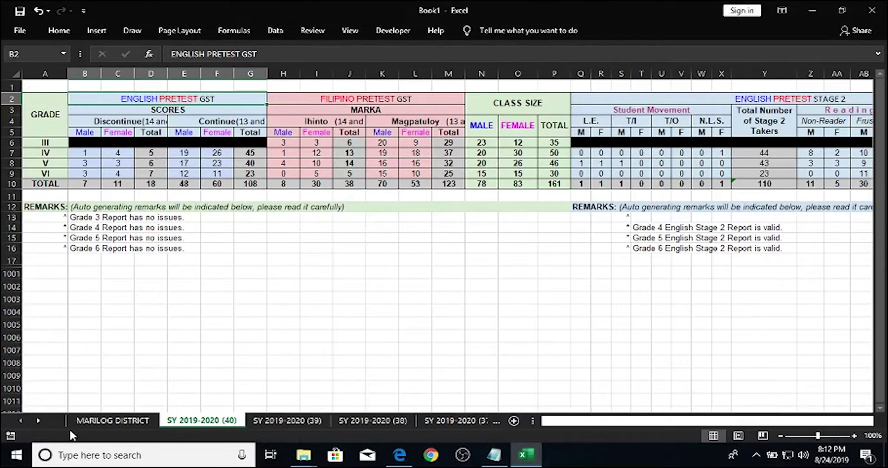
key("ctrl+Page_Up")
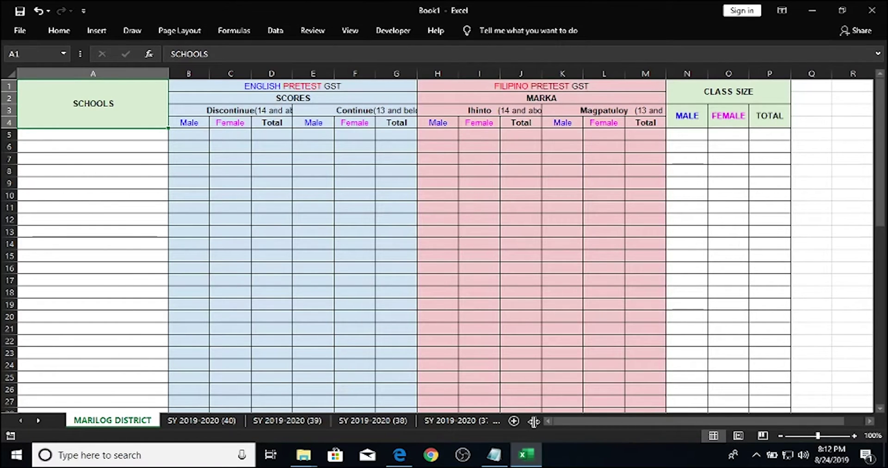
left_click_drag(534, 420, 822, 423)
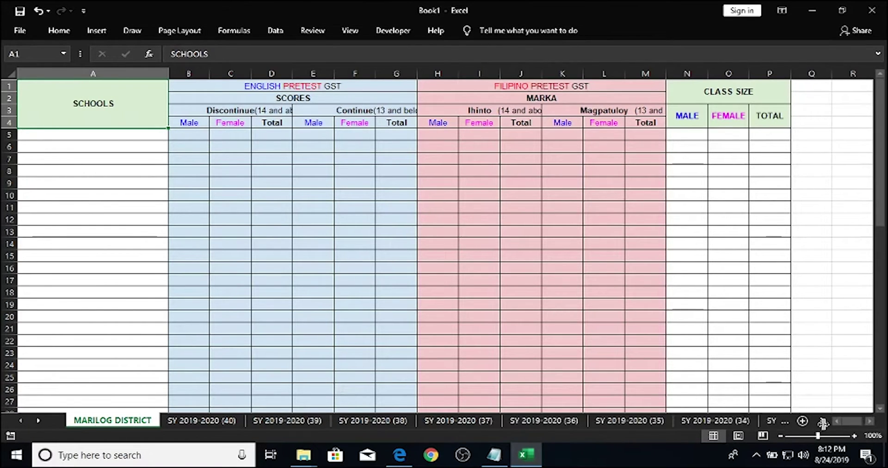
left_click(189, 421)
key("ctrl+Page_Down")
key("ctrl+Page_Down")
key("ctrl+Page_Down")
key("ctrl+Page_Down")
key("ctrl+Page_Down")
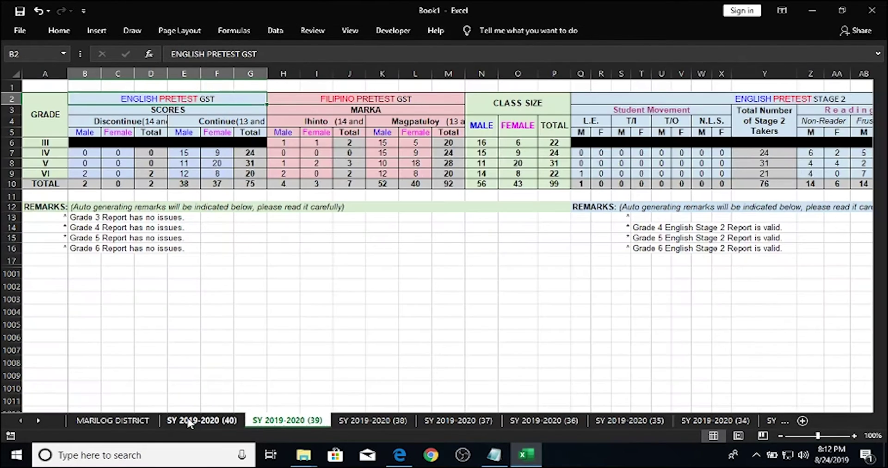
key("ctrl+Page_Down")
key("ctrl+Page_Down")
key("ctrl+Page_Down")
key("ctrl+Page_Down")
key("ctrl+Page_Down")
key("ctrl+Page_Down")
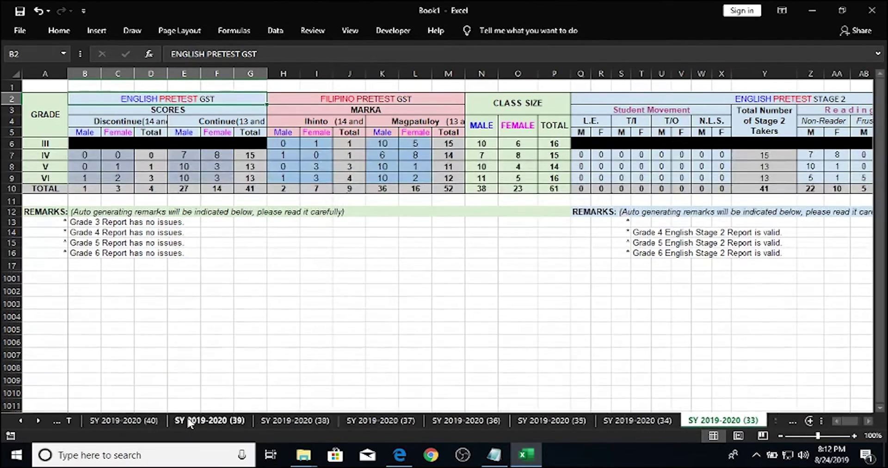
key("ctrl+Page_Down")
key("ctrl+Page_Down")
key("ctrl+Page_Down")
key("ctrl+Page_Down")
key("ctrl+Page_Down")
key("ctrl+Page_Down")
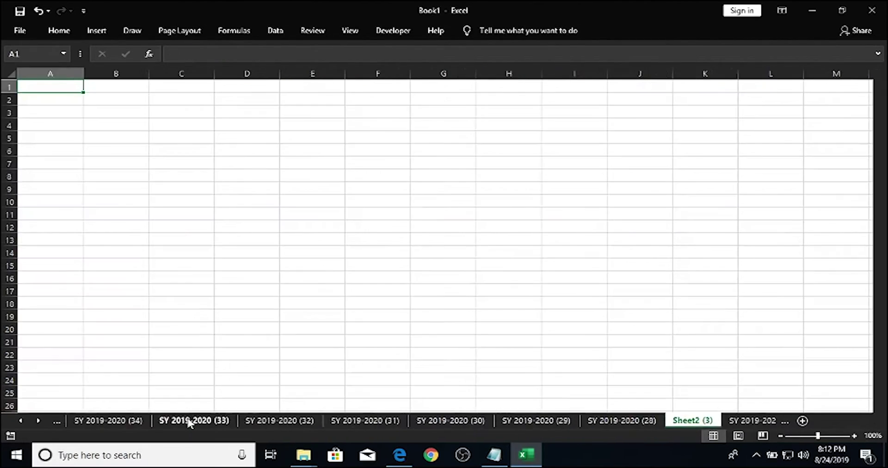
key("ctrl+Page_Down")
key("ctrl+Page_Down")
key("ctrl+Page_Down")
key("ctrl+Page_Down")
key("ctrl+Page_Down")
key("ctrl+Page_Down")
key("ctrl+Page_Down")
key("ctrl+Page_Down")
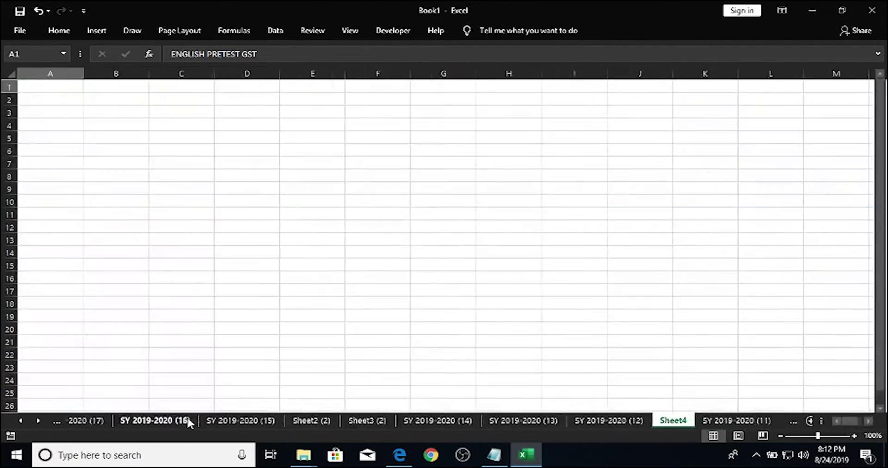
key("ctrl+Page_Down")
key("ctrl+Page_Down")
key("ctrl+Page_Down")
key("ctrl+Page_Down")
key("ctrl+Page_Down")
key("ctrl+Page_Down")
key("ctrl+Page_Down")
key("ctrl+Page_Down")
key("ctrl+Page_Down")
key("ctrl+Page_Down")
key("ctrl+Page_Down")
key("ctrl+Page_Down")
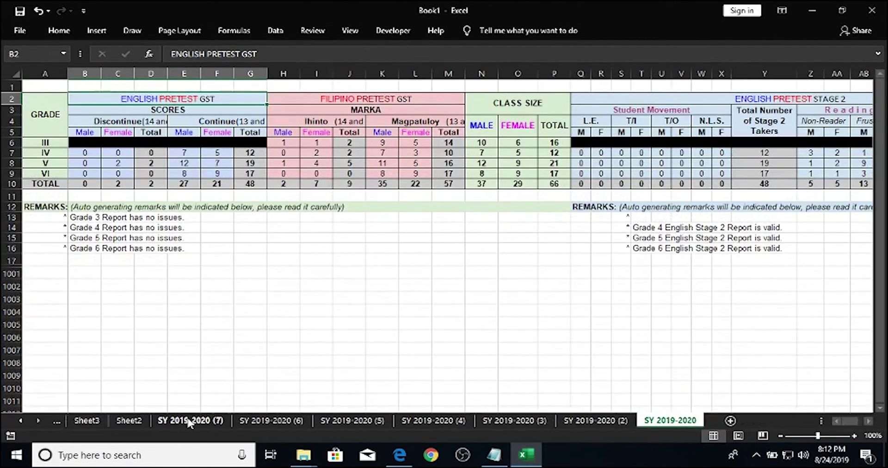
key("ctrl+Page_Up")
key("ctrl+Page_Up")
key("ctrl+Page_Up")
key("ctrl+Page_Up")
key("ctrl+Page_Up")
key("ctrl+Page_Up")
key("ctrl+Page_Up")
key("ctrl+Page_Up")
key("ctrl+Page_Up")
key("ctrl+Page_Up")
key("ctrl+Page_Up")
key("ctrl+Page_Up")
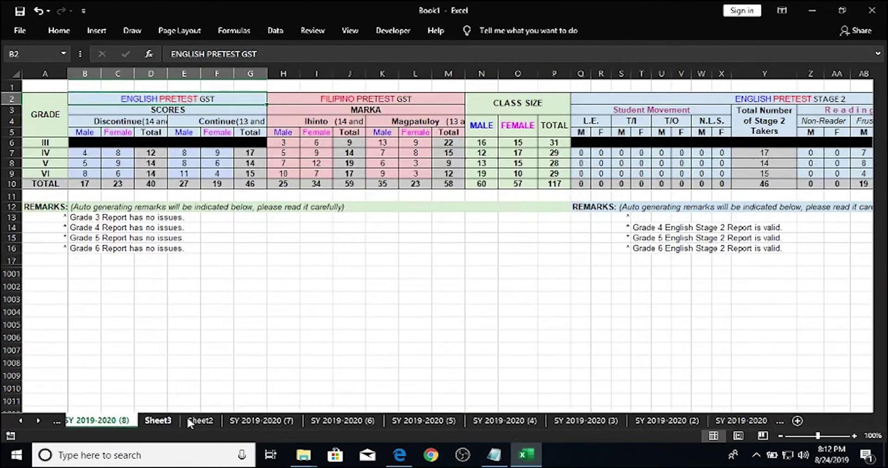
key("ctrl+Page_Up")
key("ctrl+Page_Up")
key("ctrl+Page_Up")
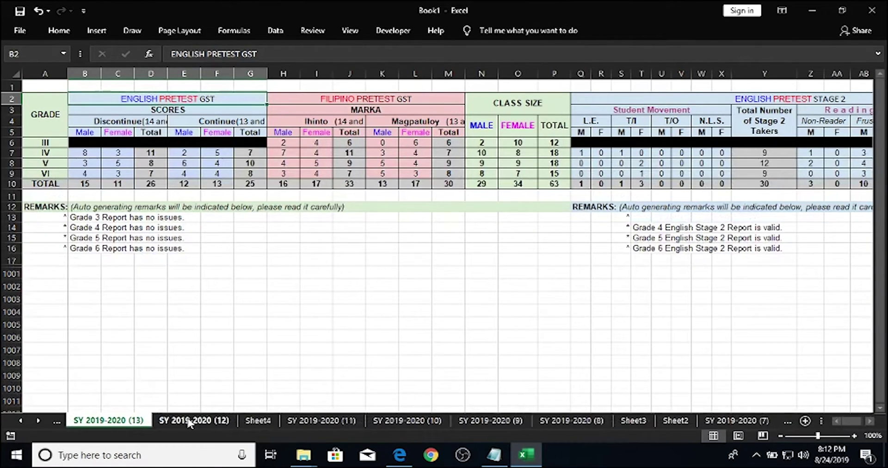
key("ctrl+Page_Up")
key("ctrl+Page_Up")
key("ctrl+Page_Up")
key("ctrl+Page_Up")
key("ctrl+Page_Up")
key("ctrl+Page_Up")
key("ctrl+Page_Up")
key("ctrl+Page_Up")
key("ctrl+Page_Up")
key("ctrl+Page_Up")
key("ctrl+Page_Up")
key("ctrl+Page_Up")
key("ctrl+Page_Up")
key("ctrl+Page_Up")
key("ctrl+Page_Up")
key("ctrl+Page_Up")
key("ctrl+Page_Up")
key("ctrl+Page_Up")
key("ctrl+Page_Up")
key("ctrl+Page_Up")
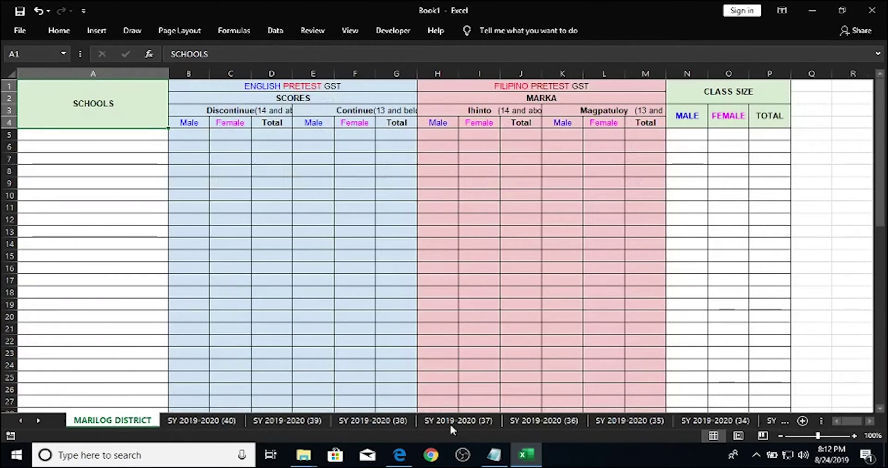
left_click(212, 422)
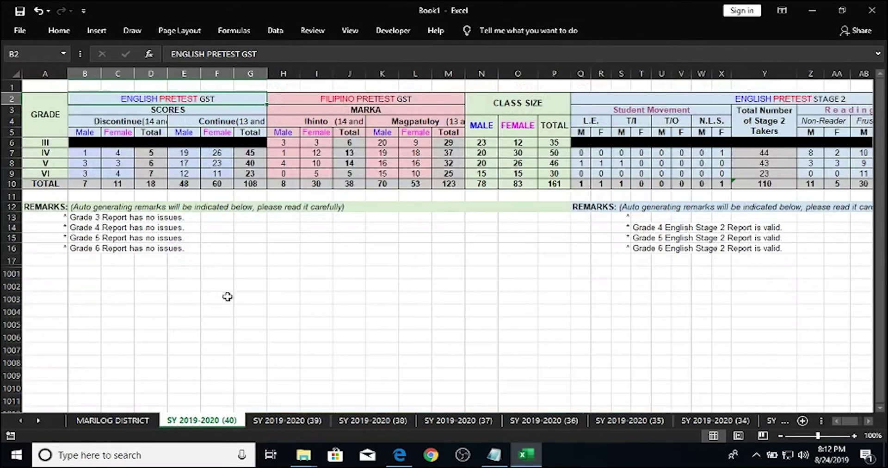
left_click(116, 421)
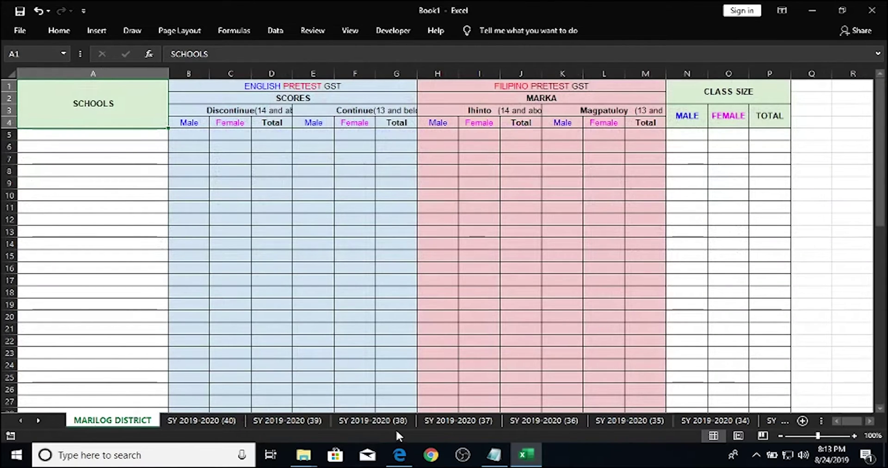
- Enter the sheet names SY 2019-2020 in A5 and SY 2019-2020 (2) in A6 under SCHOOLS
left_click(122, 135)
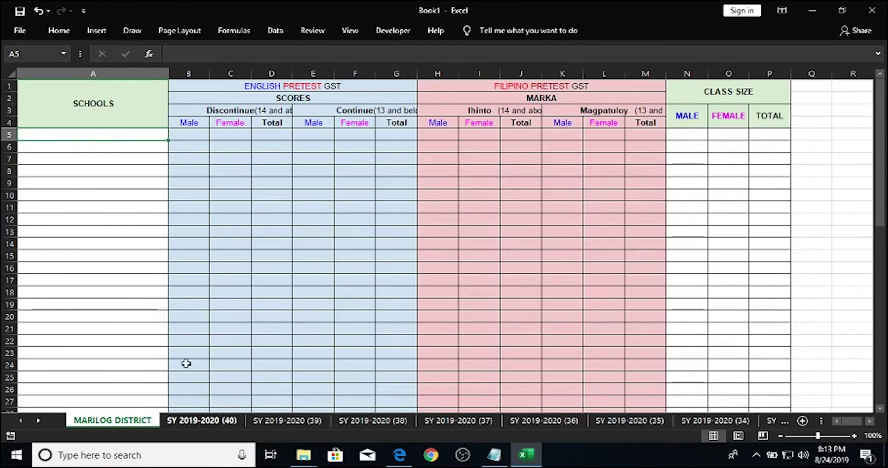
type("SY 2019")
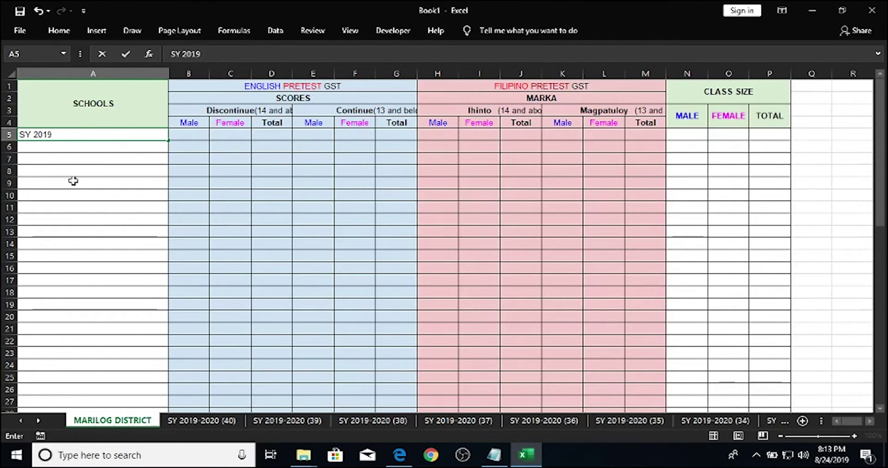
type("-2020")
key("Return")
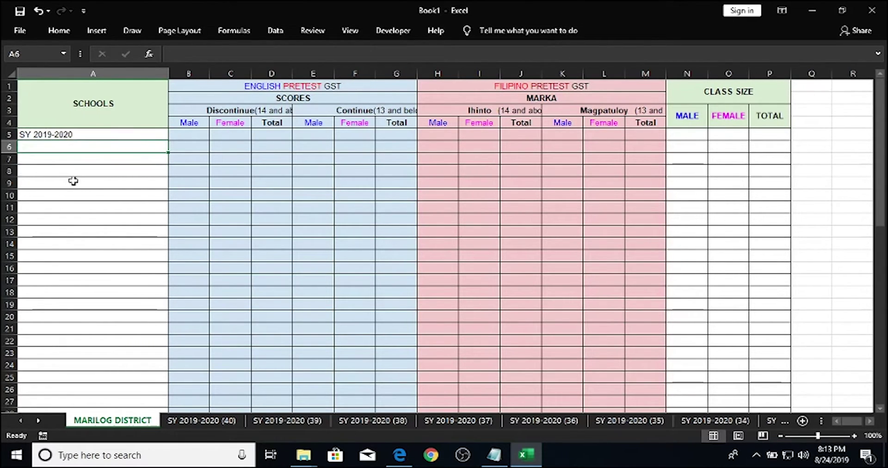
key("ctrl+apostrophe")
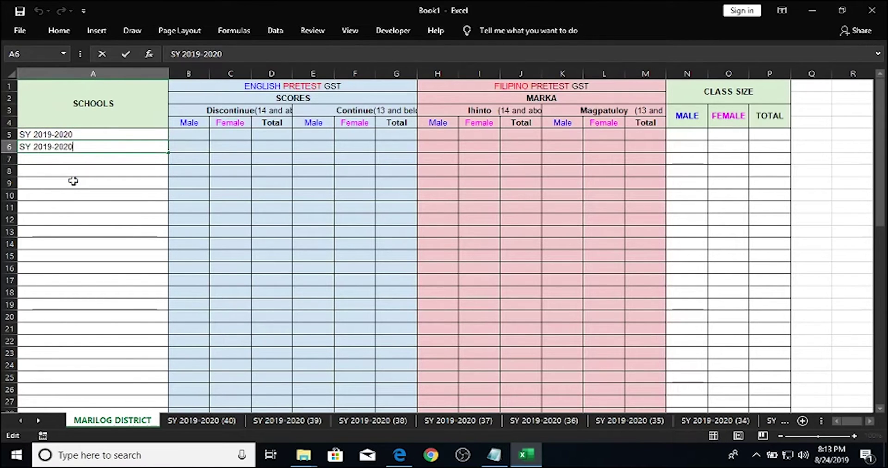
type("(2)")
key("Return")
key("Up")
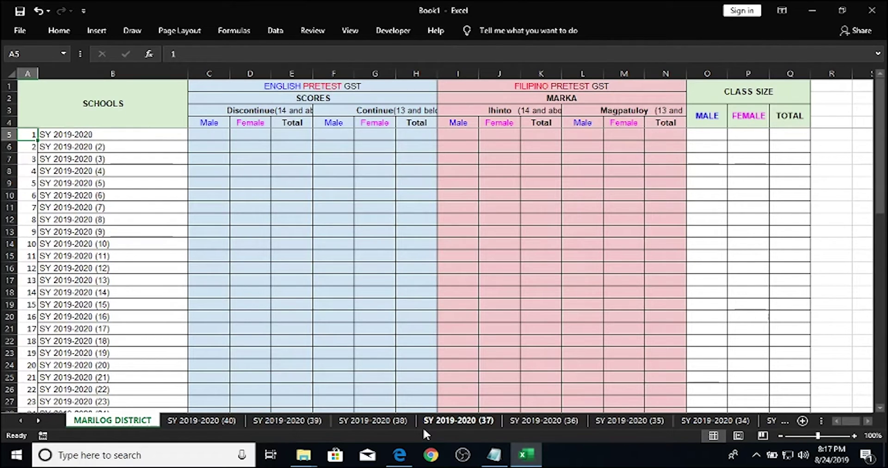
- Check the school workbooks through the end of the Marilog District Reading Reports folder, and return to the consolidated workbook
left_click(318, 451)
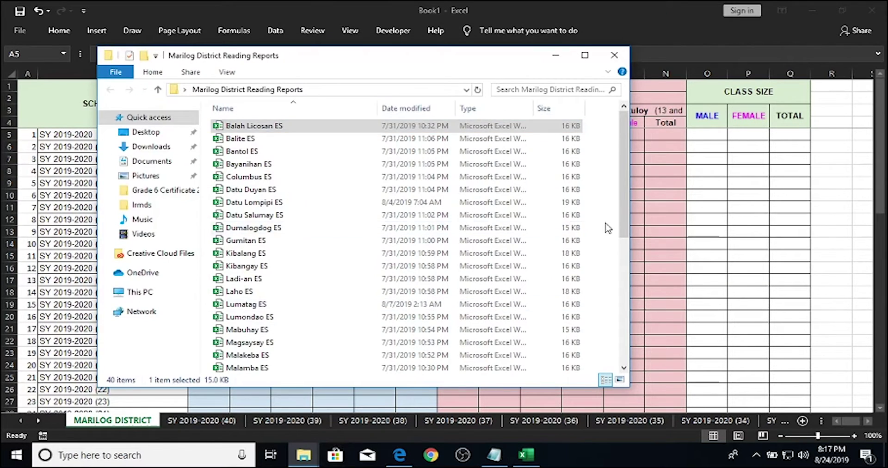
scroll(606, 225, "down", 7)
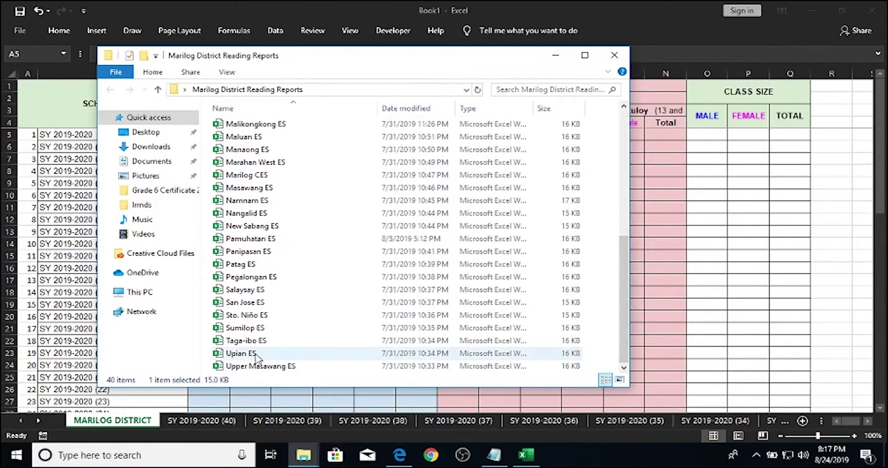
left_click(202, 422)
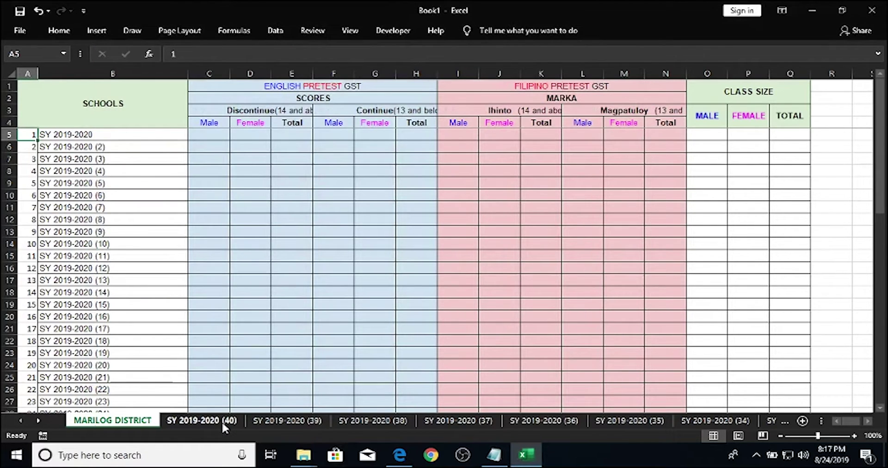
left_click(193, 421)
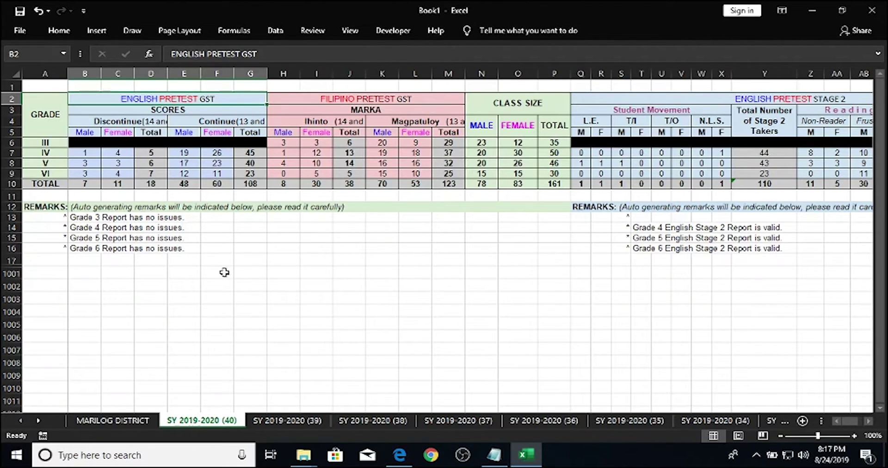
left_click(12, 184)
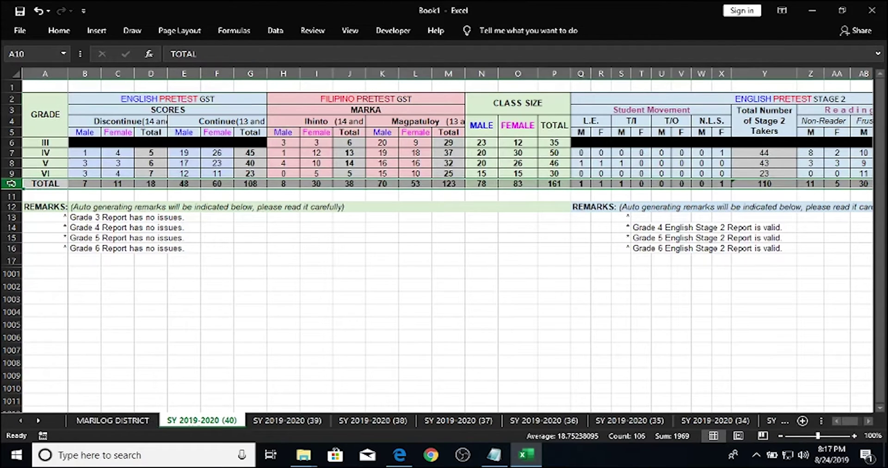
left_click(125, 420)
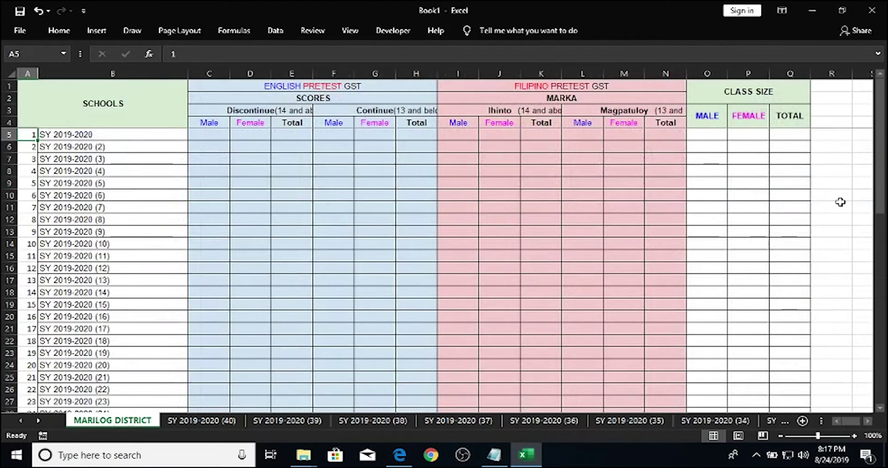
left_click_drag(883, 196, 884, 360)
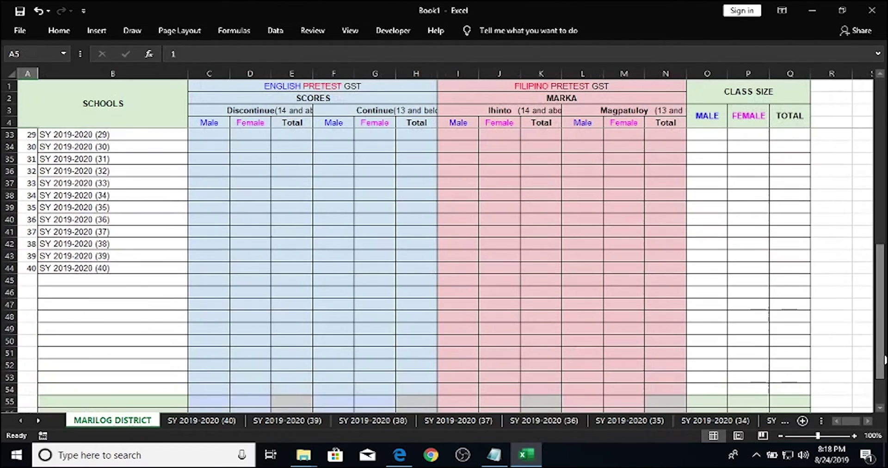
left_click(5, 268)
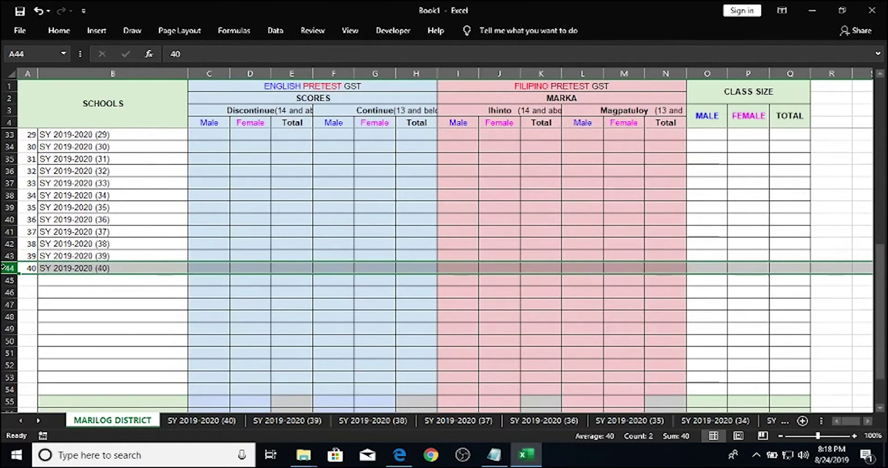
left_click(209, 268)
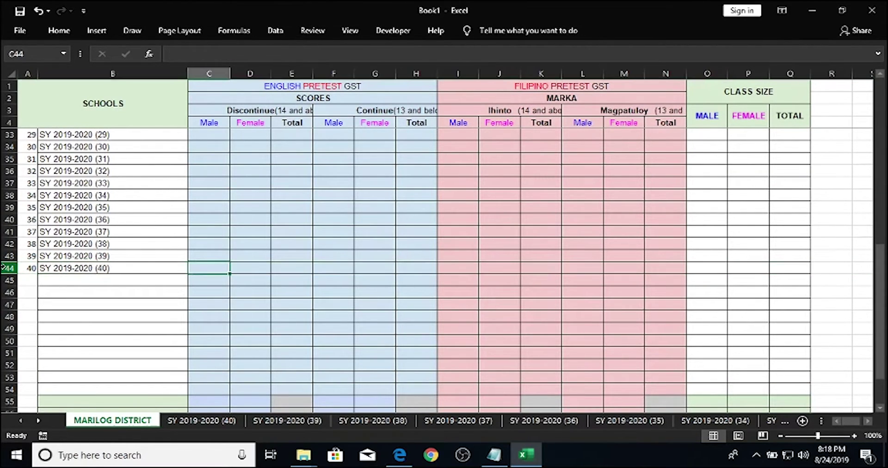
type("=VLOOK")
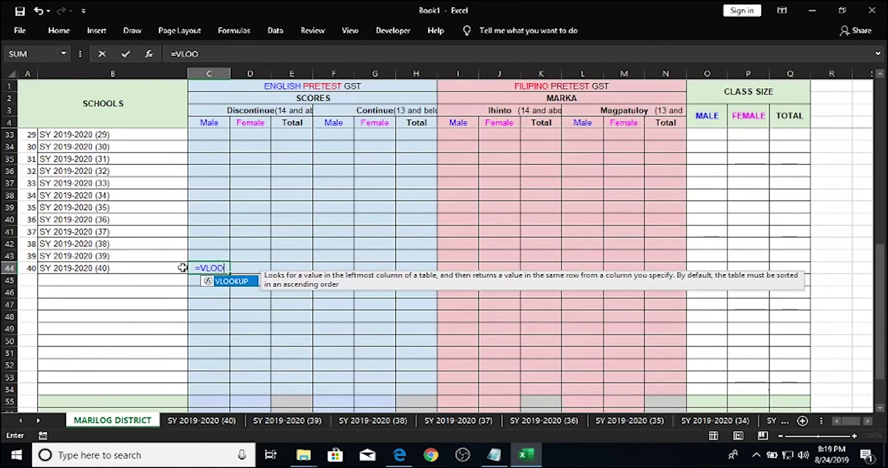
key("Tab")
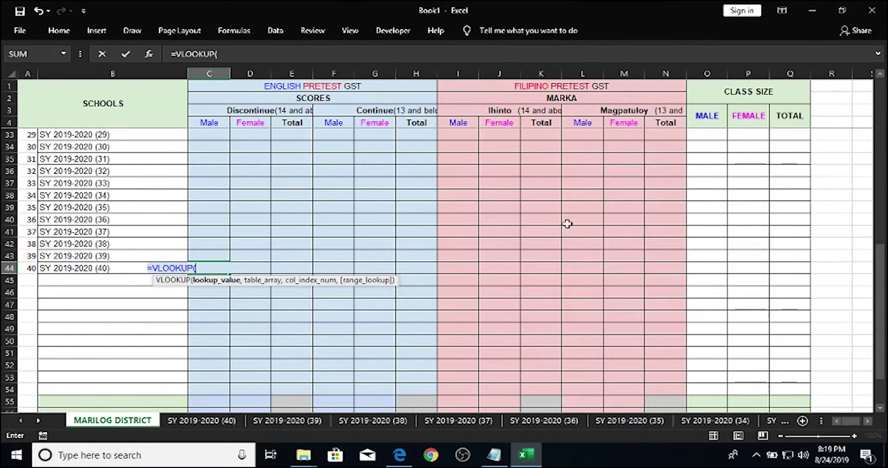
left_click_drag(879, 283, 879, 362)
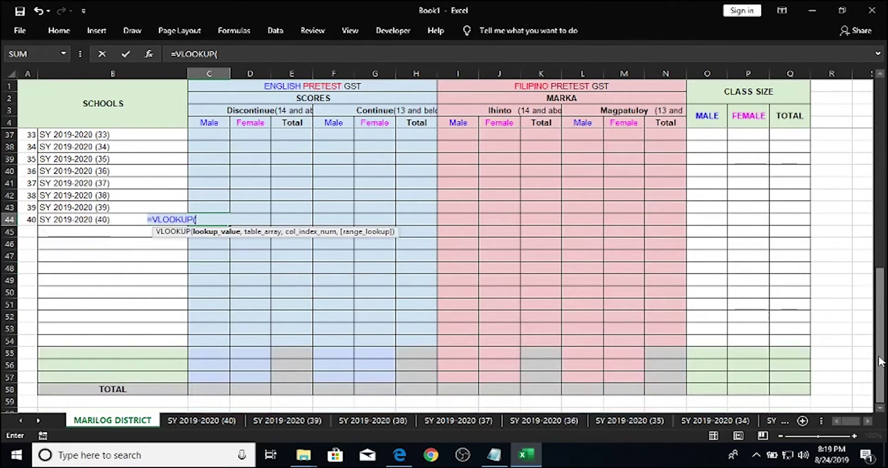
left_click(134, 390)
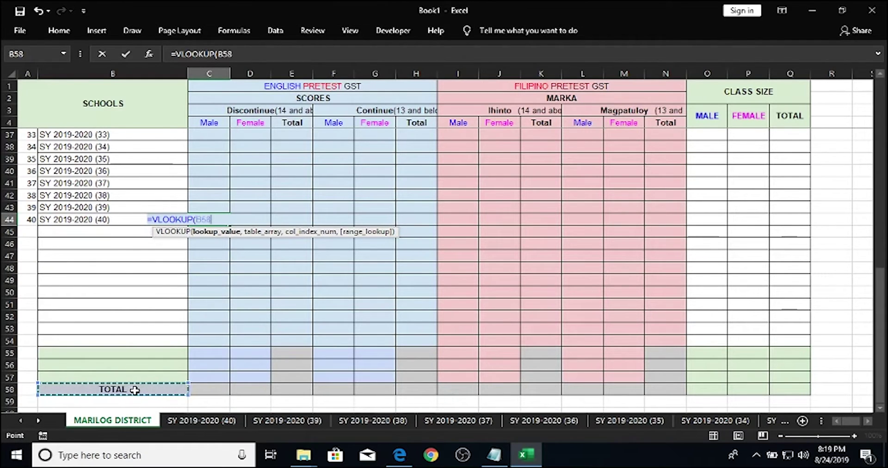
key("F4")
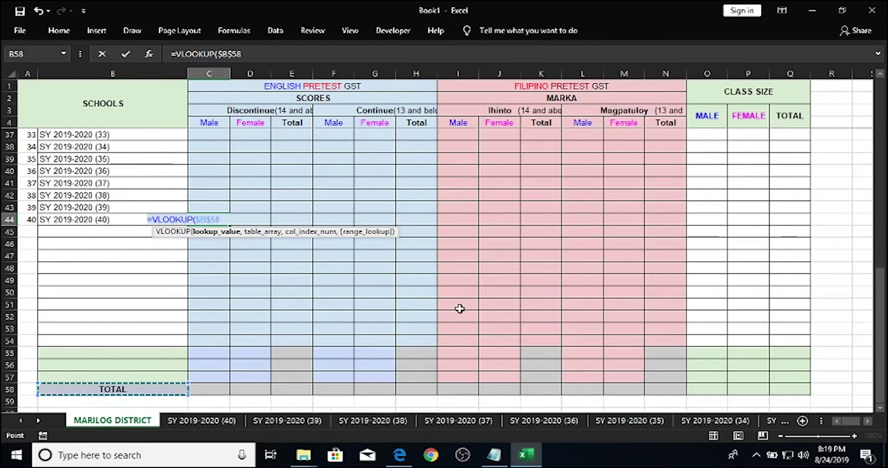
type(",")
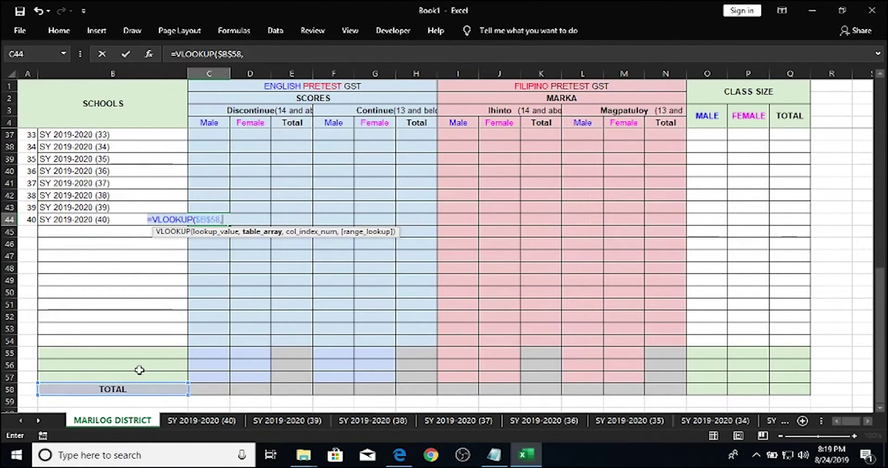
left_click(189, 421)
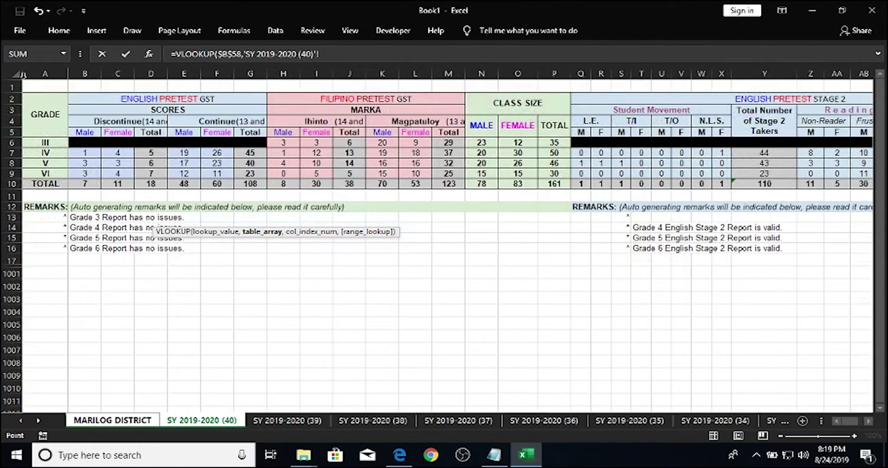
left_click(45, 86)
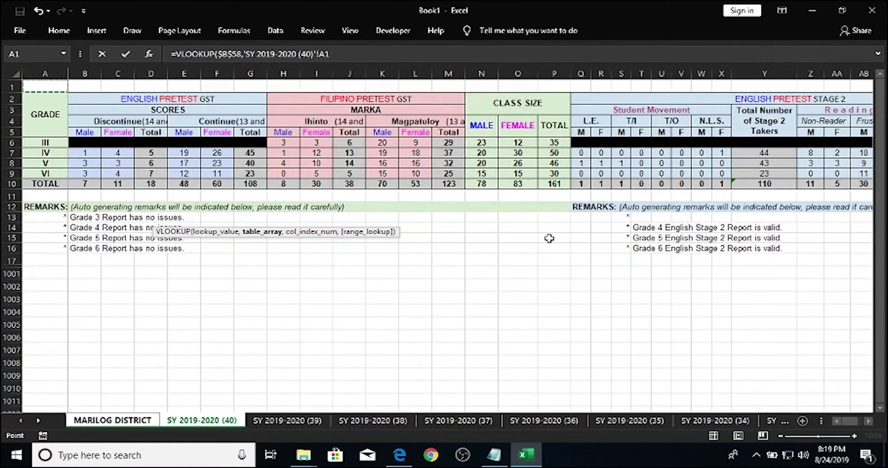
scroll(786, 171, "right", 6)
left_click_drag(786, 171, 852, 194)
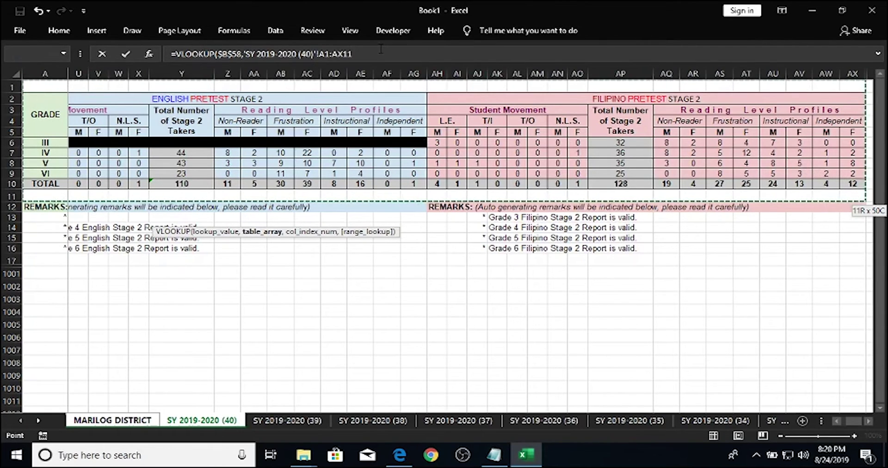
type(",")
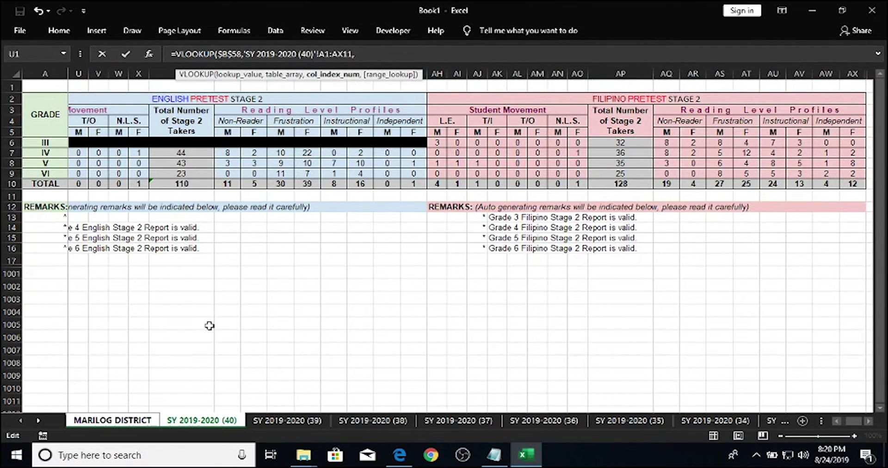
- Complete the C44 VLOOKUP with column index 2 and FALSE for an exact match
left_click(833, 420)
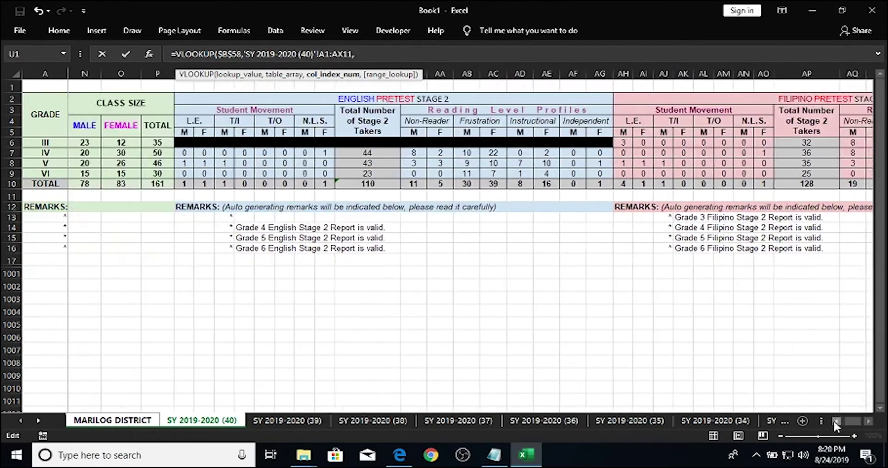
left_click(834, 420)
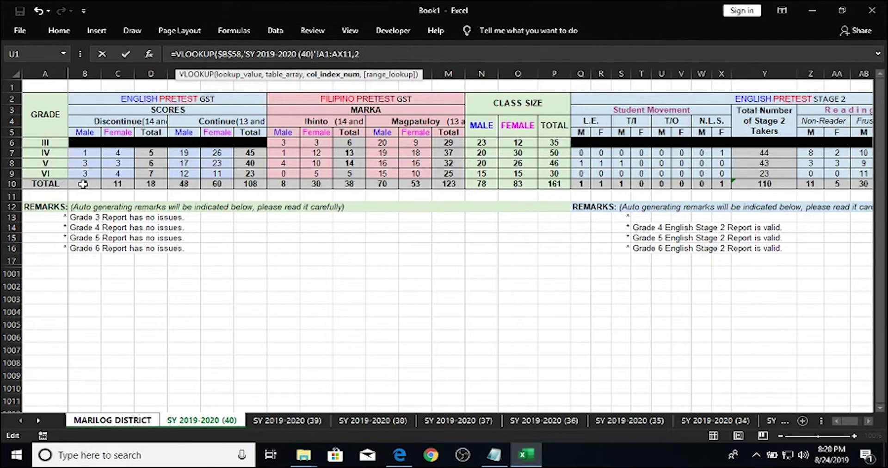
type(",")
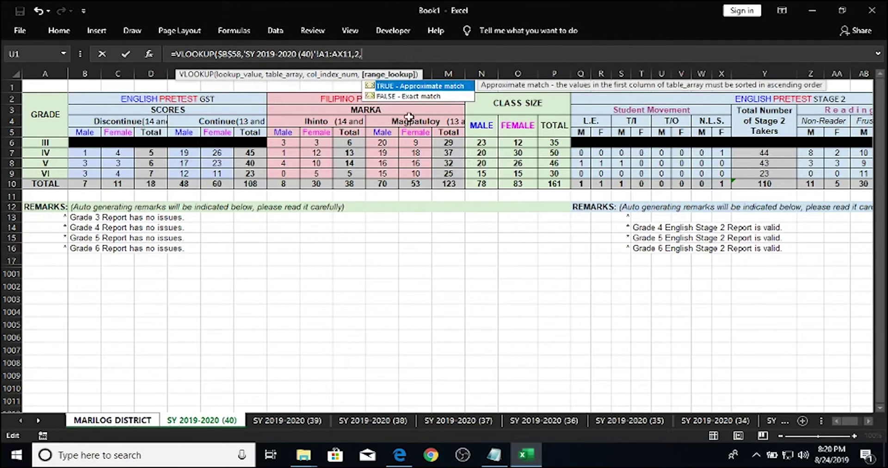
left_click(422, 96)
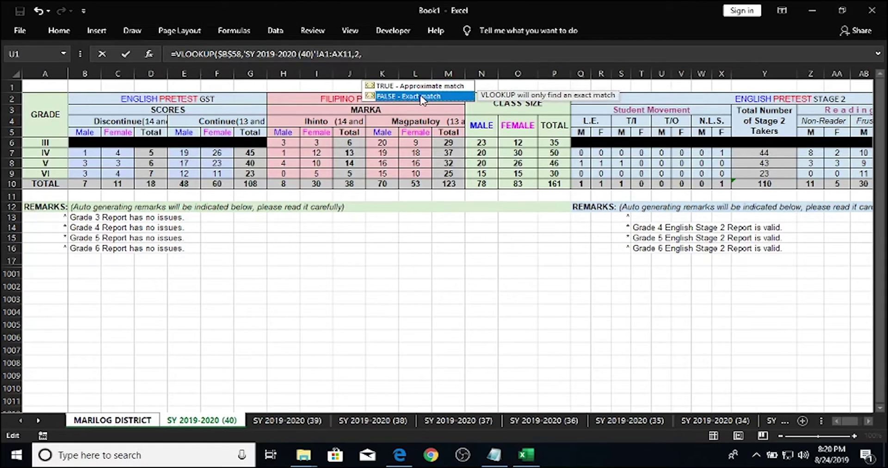
double_click(422, 97)
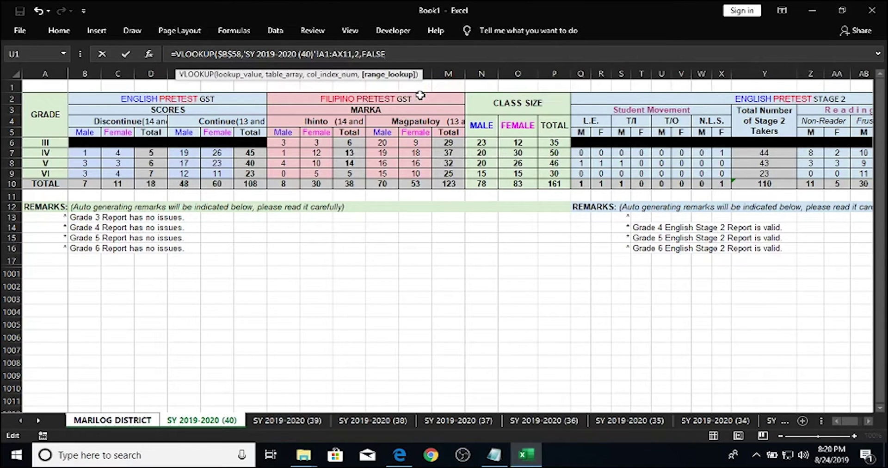
type(")")
key("Return")
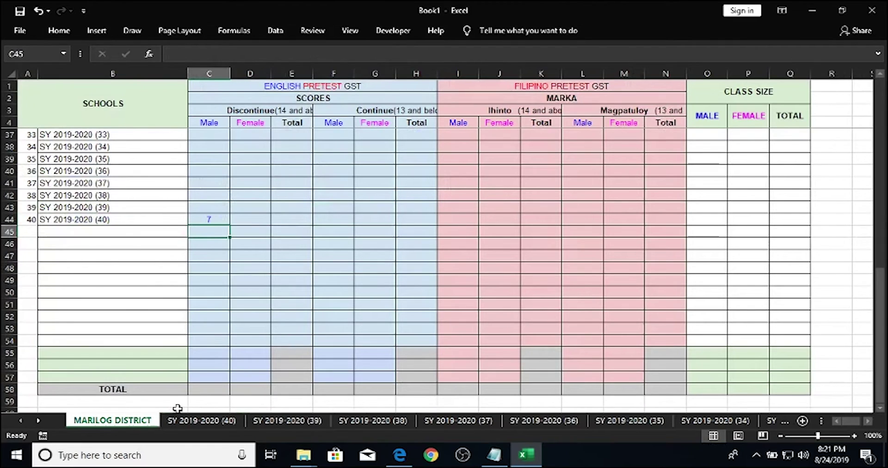
left_click(211, 423)
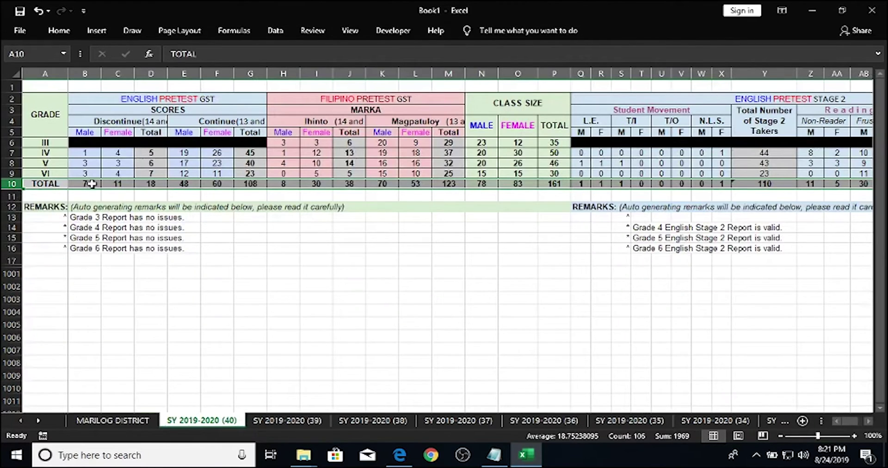
left_click(112, 420)
left_click(222, 219)
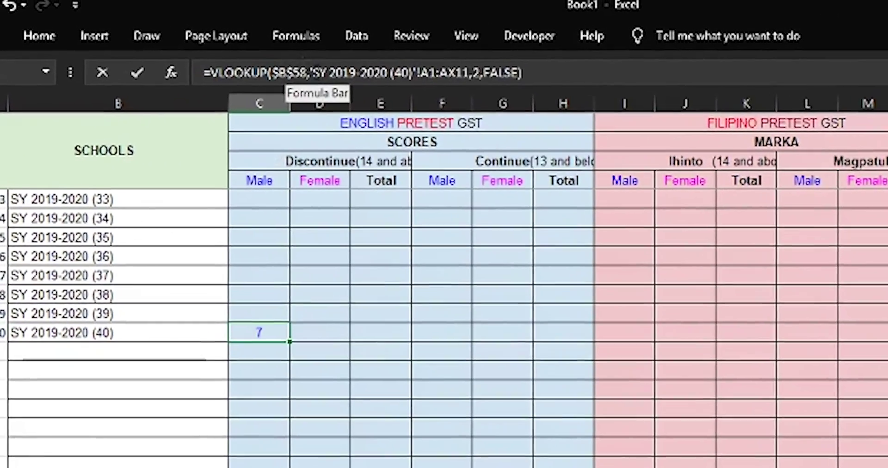
- Edit the C44 formula to insert INDIRECT("'"&B44& before the sheet name in the table array
left_click(283, 56)
left_click(314, 77)
type("INDIRECT")
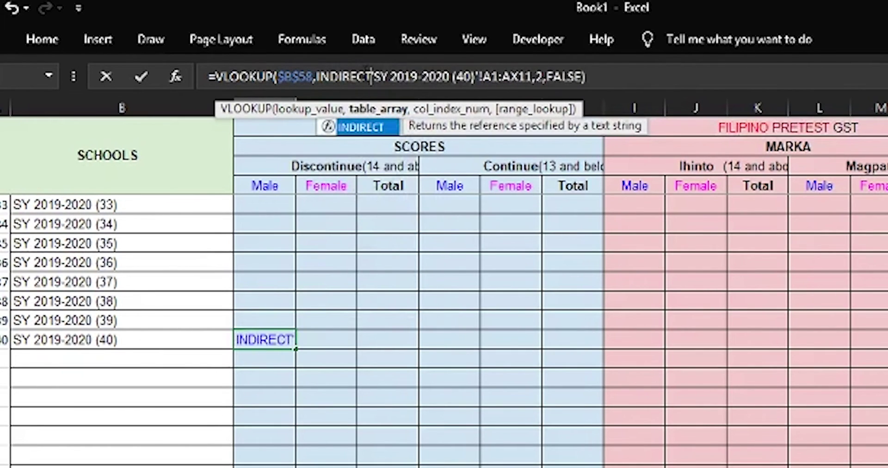
type("(")
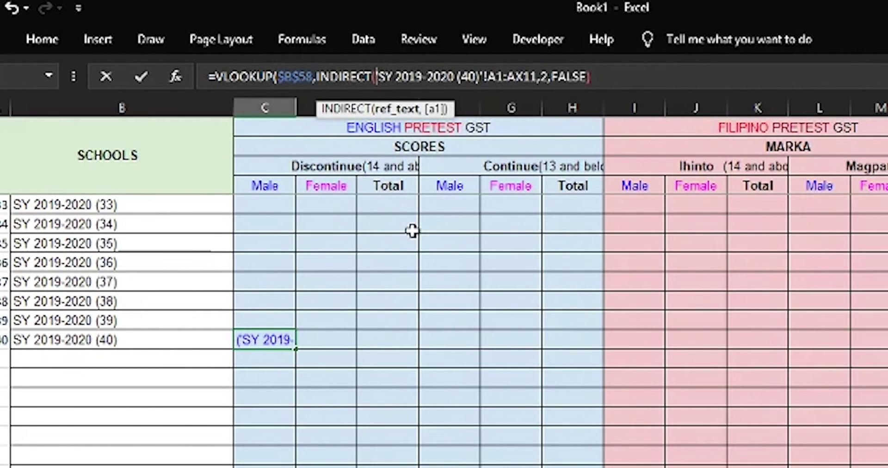
type("\"'")
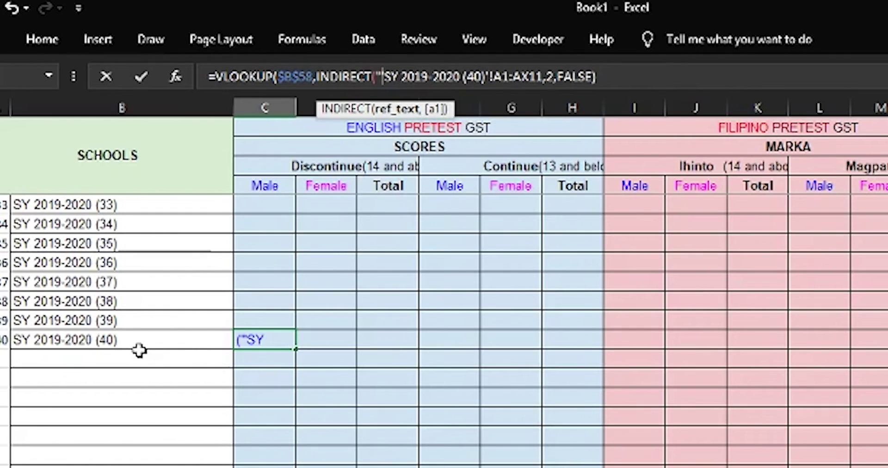
type("\"")
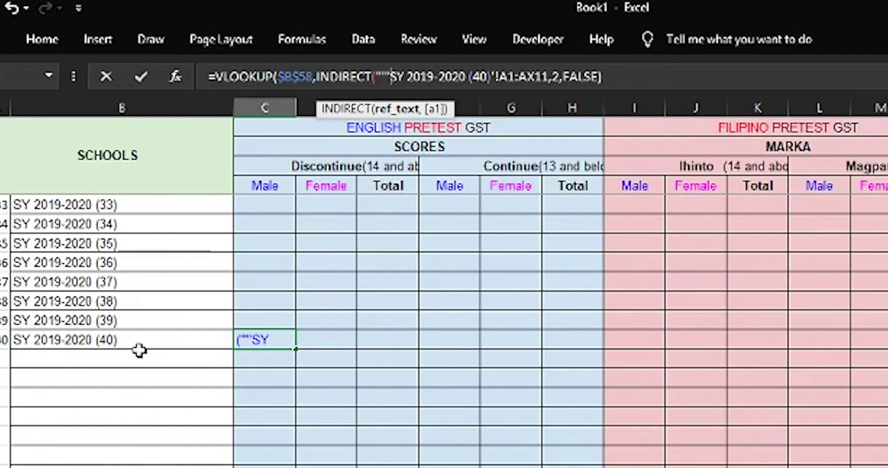
type("&")
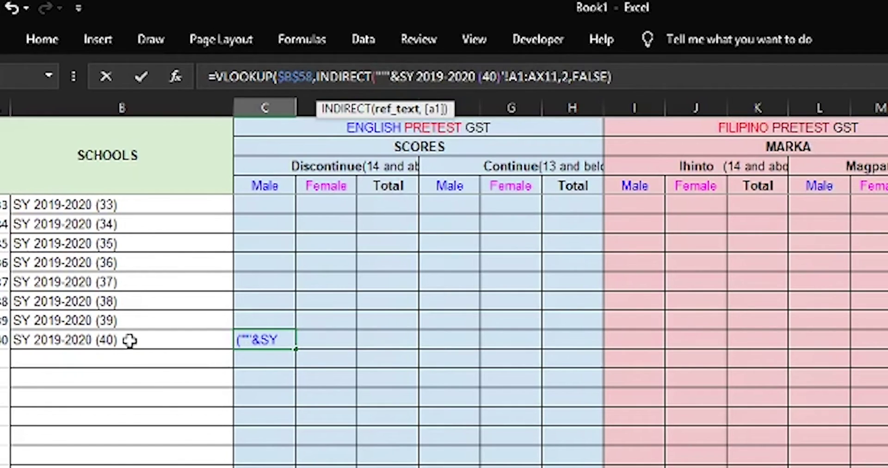
left_click(130, 340)
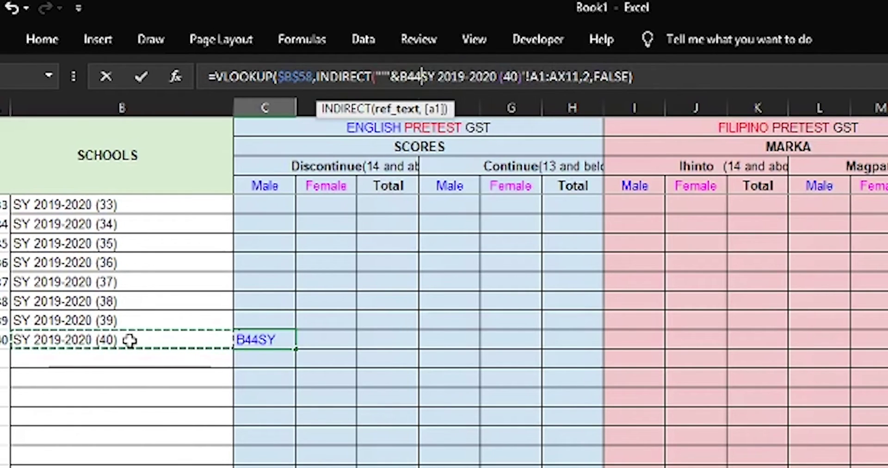
type("&")
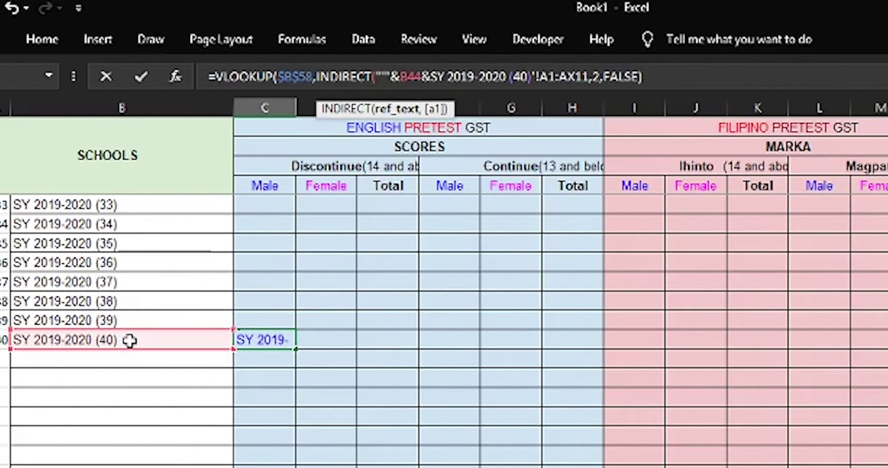
left_click(530, 69)
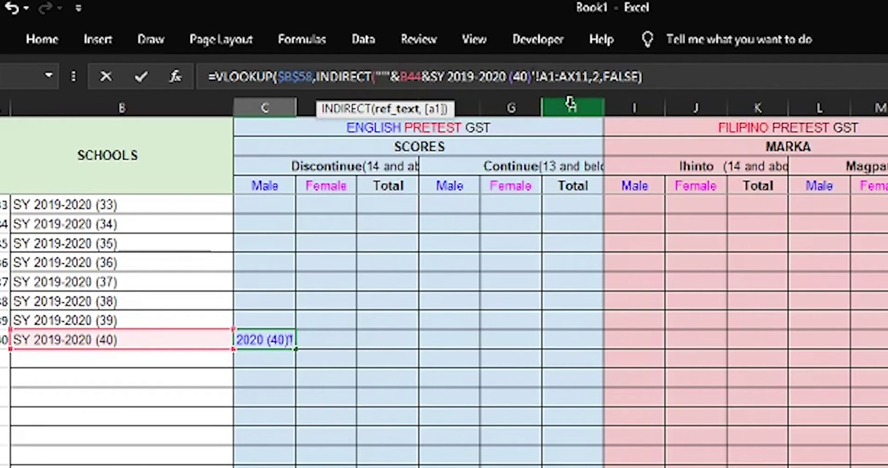
key("BackSpace")
key("BackSpace")
key("BackSpace")
key("BackSpace")
key("BackSpace")
key("BackSpace")
key("BackSpace")
key("BackSpace")
key("BackSpace")
key("BackSpace")
key("BackSpace")
key("BackSpace")
key("BackSpace")
key("BackSpace")
key("BackSpace")
key("BackSpace")
key("BackSpace")
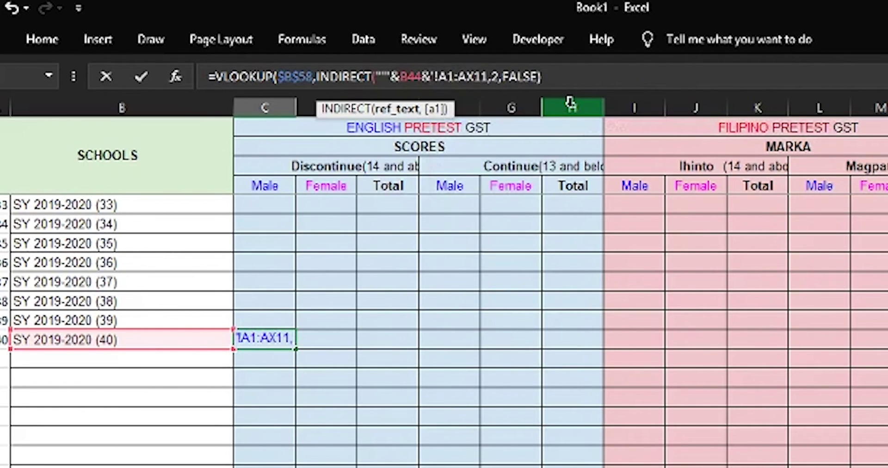
type("\"")
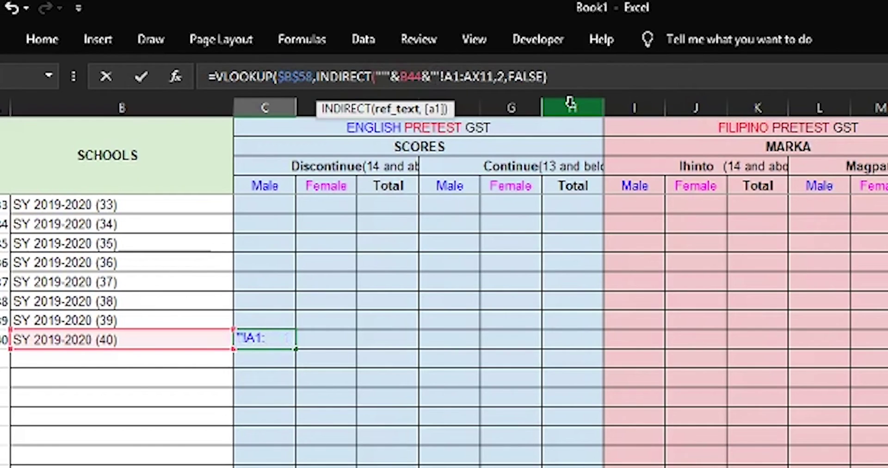
- Make the table range absolute as $A$1:$AX$11, and close the INDIRECT text with a double quote and parenthesis
left_click(473, 77)
key("F4")
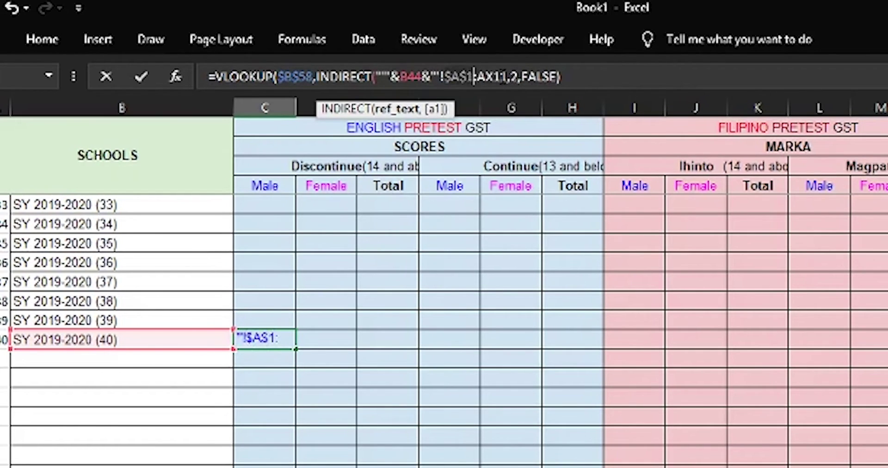
left_click(499, 76)
key("F4")
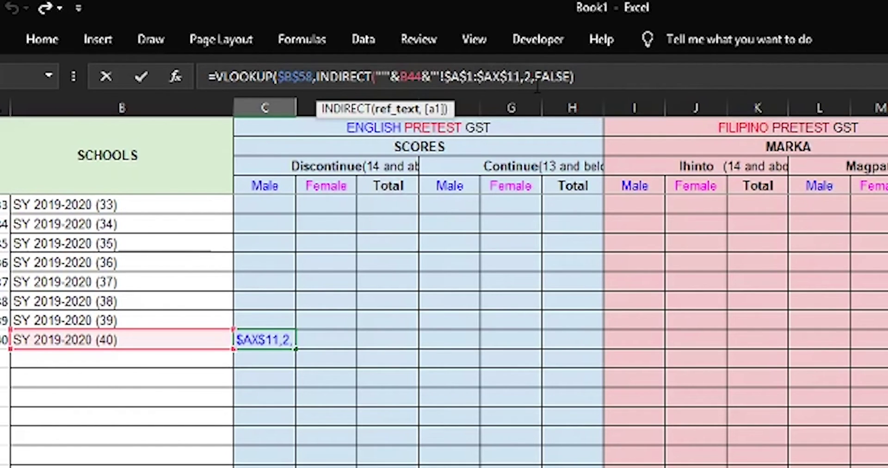
type("\"")
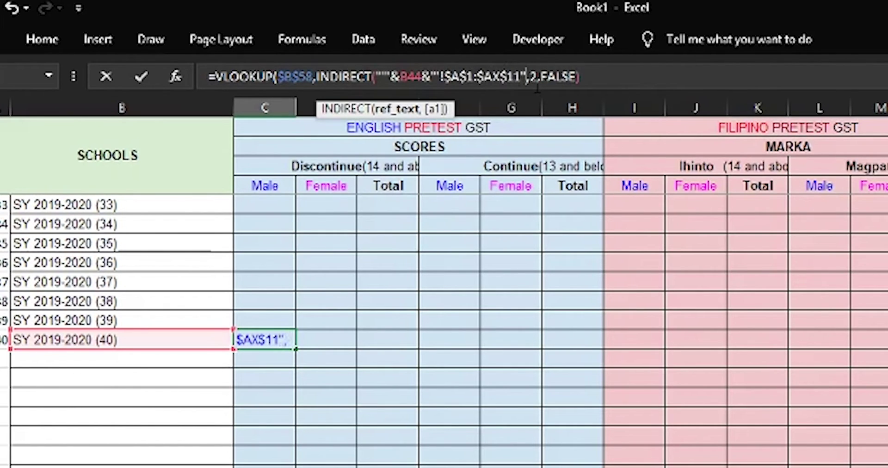
type(")")
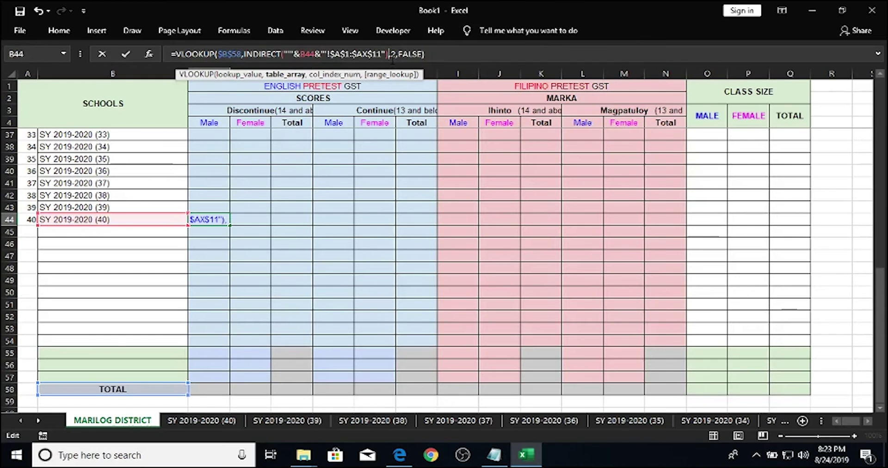
key("ctrl+Return")
key("ctrl+c")
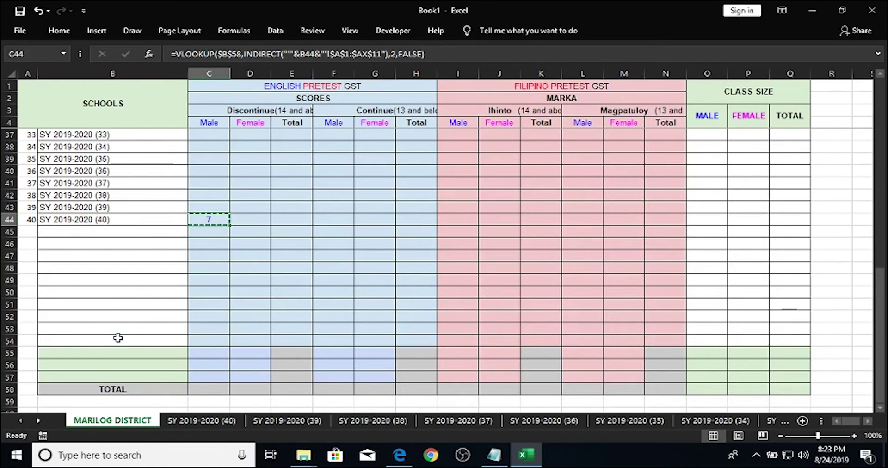
key("Up")
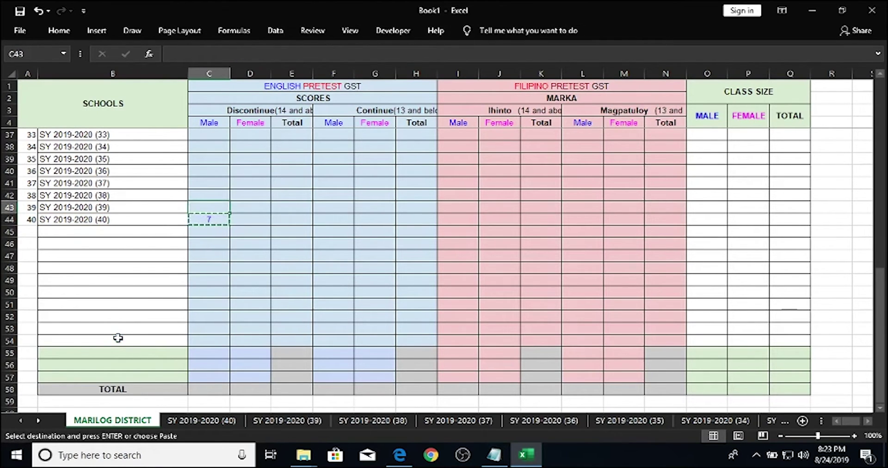
key("ctrl+v")
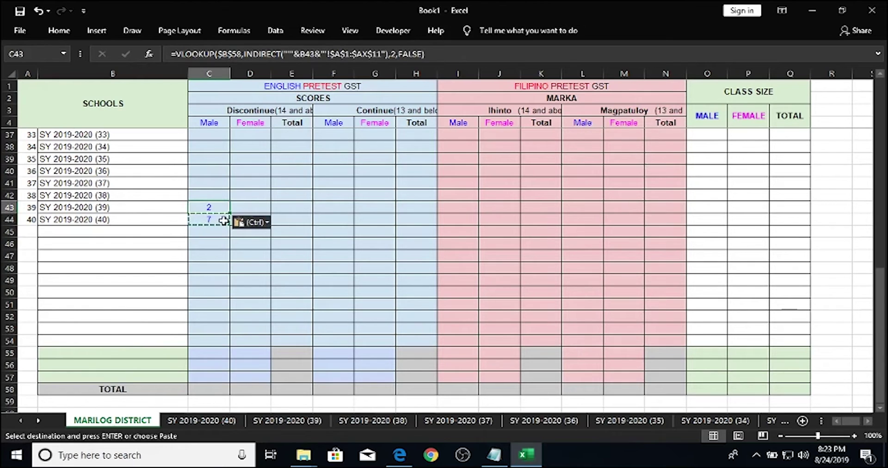
left_click(293, 422)
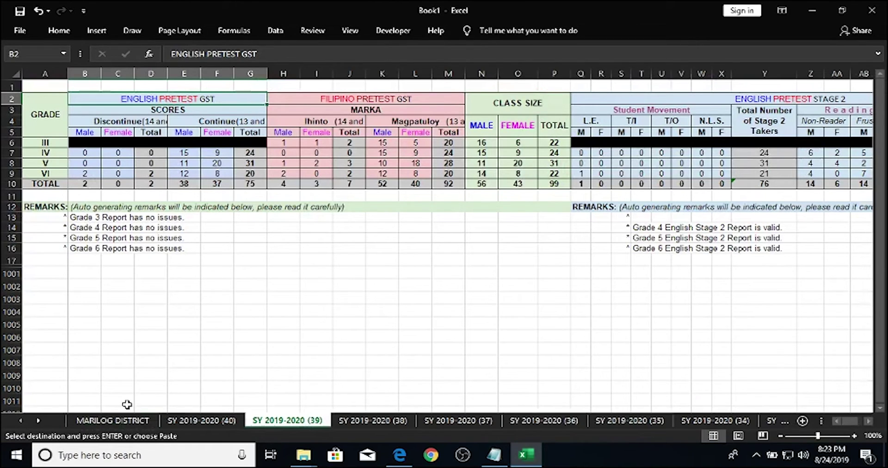
left_click(125, 422)
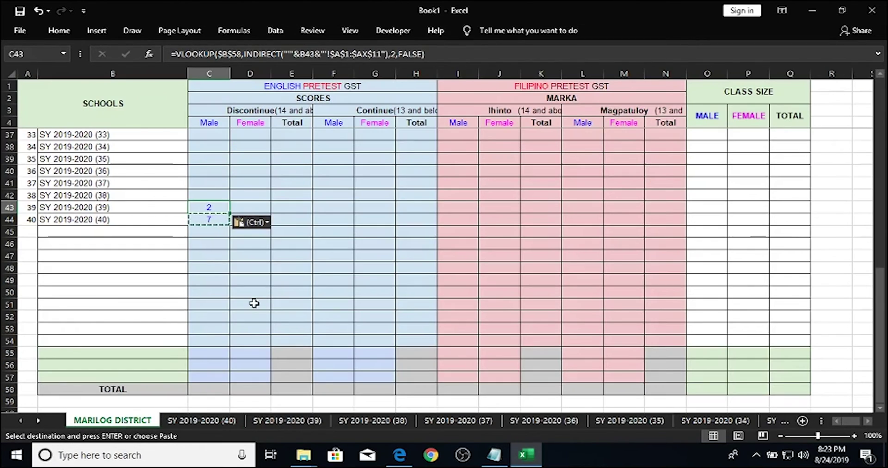
key("Escape")
- Replace the column index 2 in the C44 formula with COLUMNS($A:$B)
key("Down")
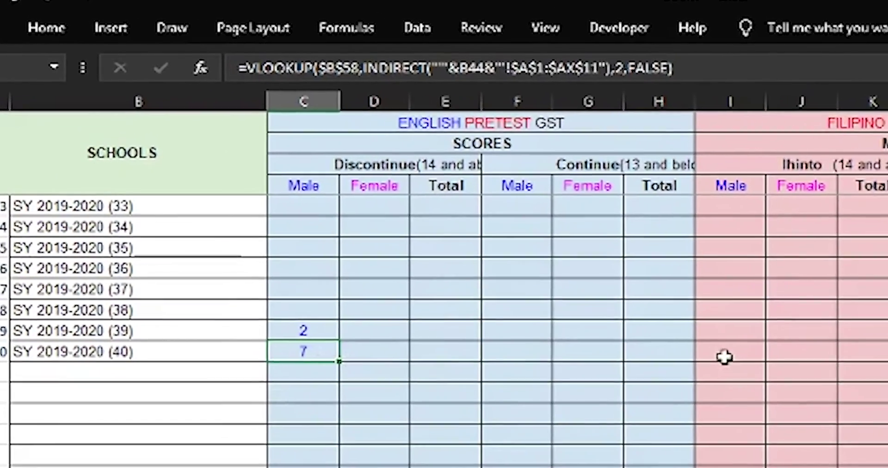
left_click(615, 68)
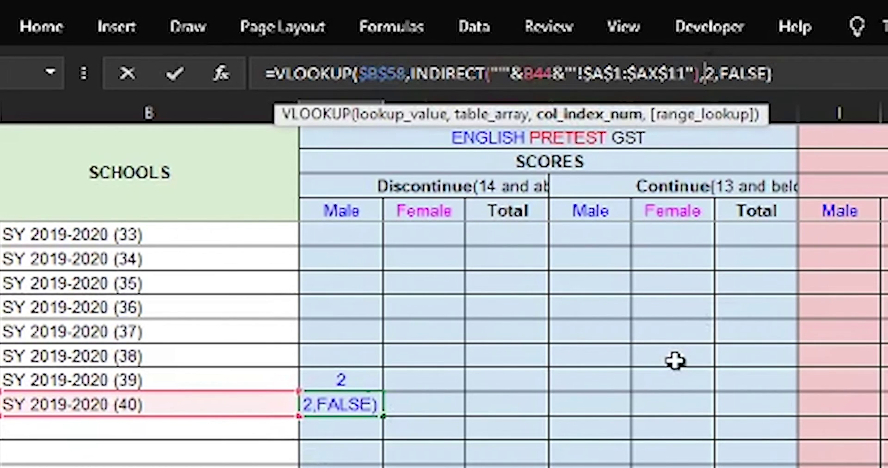
left_click(714, 73)
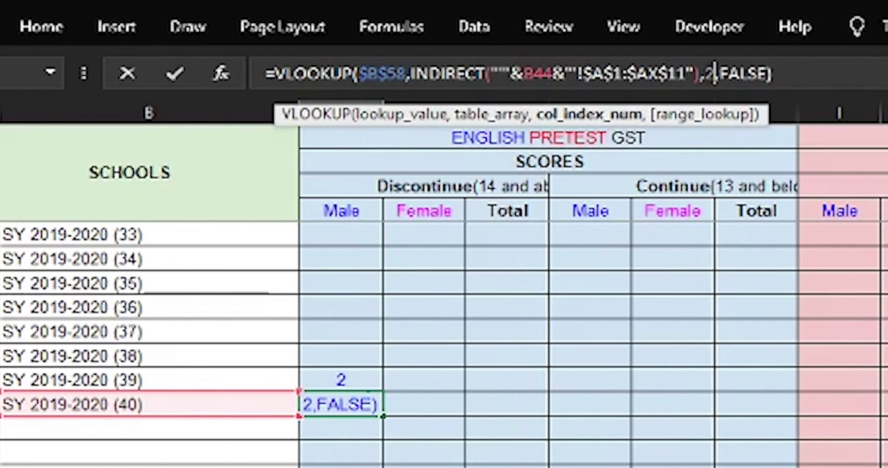
key("BackSpace")
type("COLUMNS")
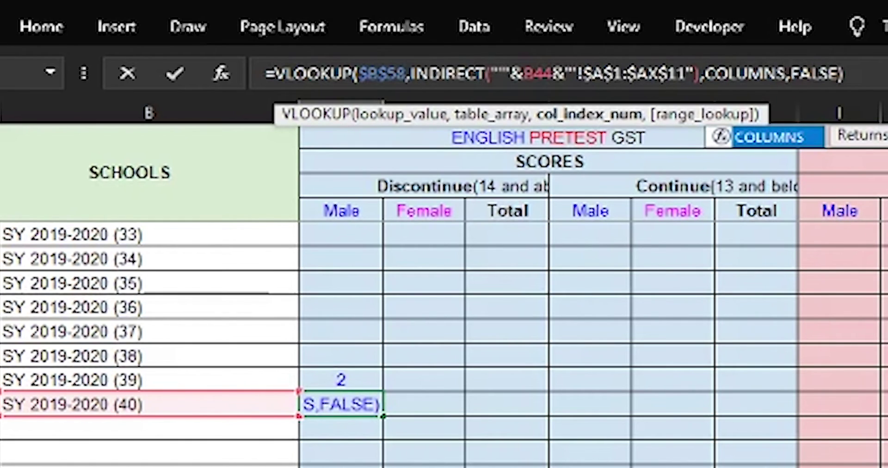
type("(A:B)")
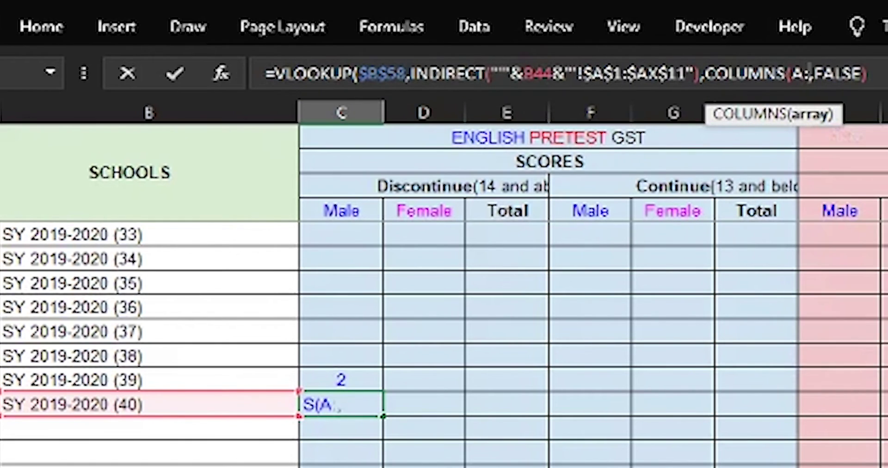
key("F4")
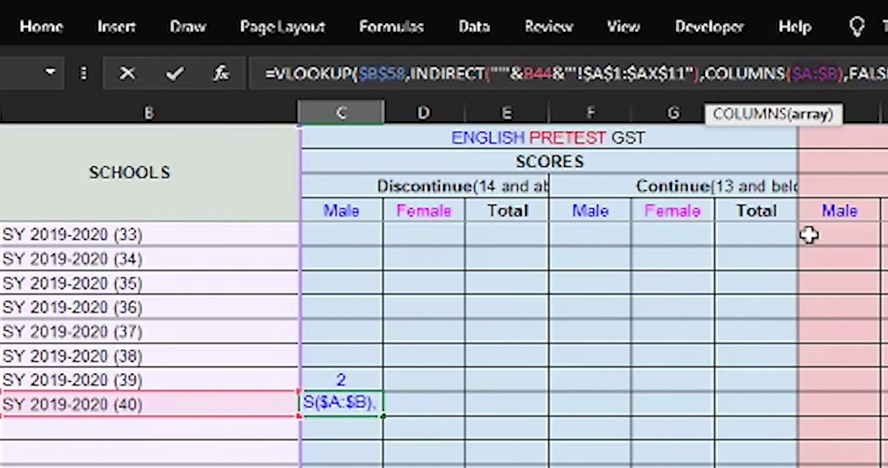
- Make the end column inside COLUMNS relative so the argument reads $A:B
key("Left")
key("Left")
key("Left")
key("Left")
key("Left")
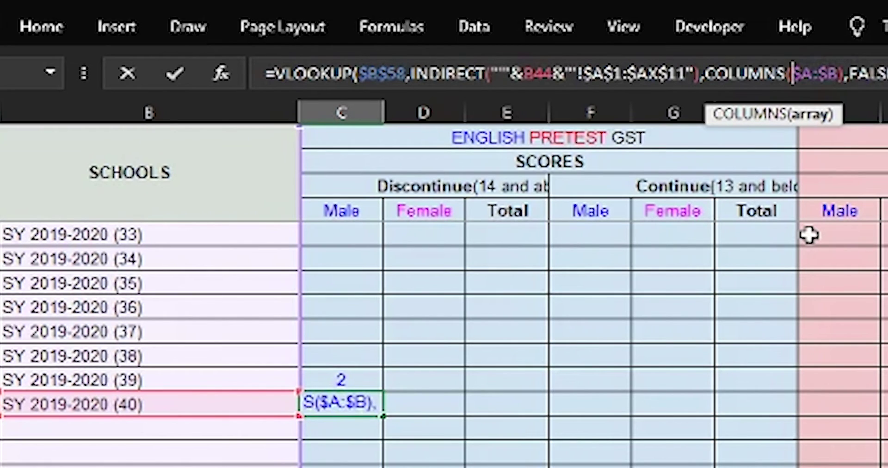
key("Right")
key("Right")
key("Right")
key("Right")
key("Delete")
- Lock only the column of the sheet-name reference inside INDIRECT as $B44, and commit the C44 formula
key("Left")
key("Left")
key("Left")
key("Left")
key("Left")
key("Left")
key("Left")
key("Left")
key("Left")
key("Left")
key("Left")
key("Left")
key("Left")
key("Left")
key("Left")
key("Left")
key("Left")
key("Left")
key("Left")
key("Left")
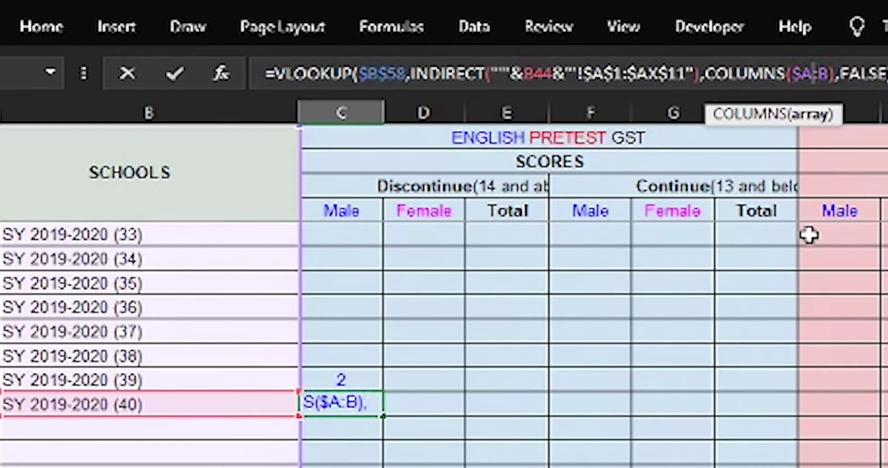
key("Left")
key("Left")
key("Left")
key("Left")
key("Left")
key("Left")
key("Left")
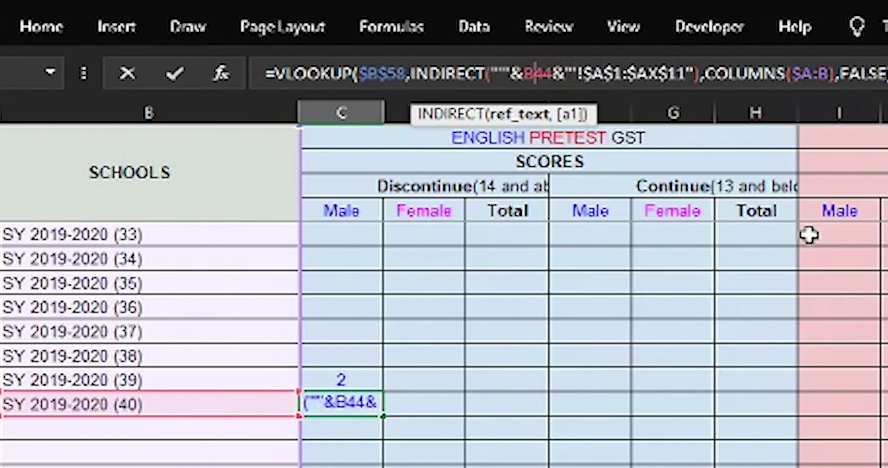
key("F4")
key("Delete")
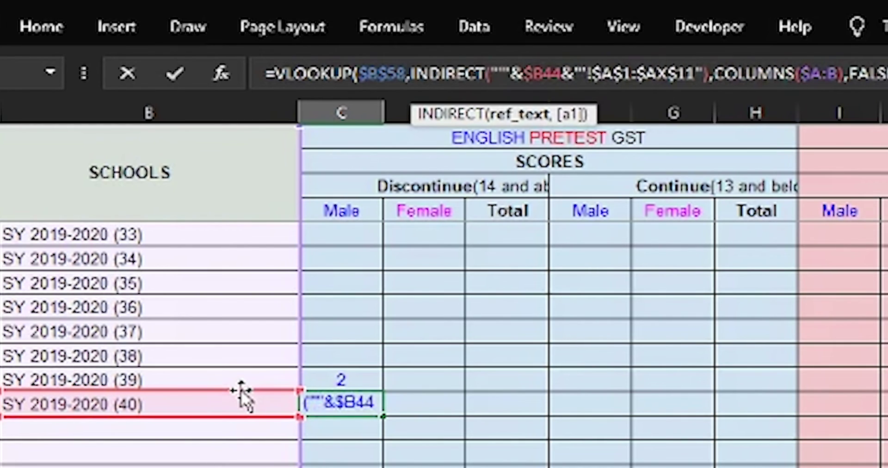
key("Return")
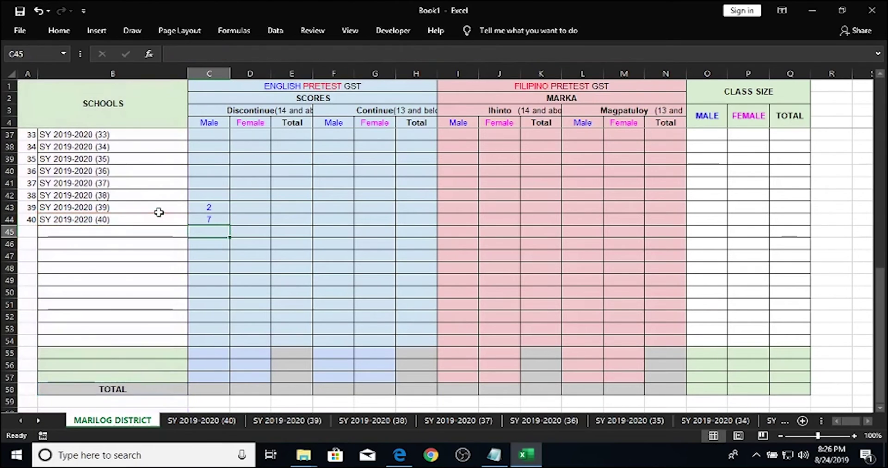
key("Up")
key("shift+Right")
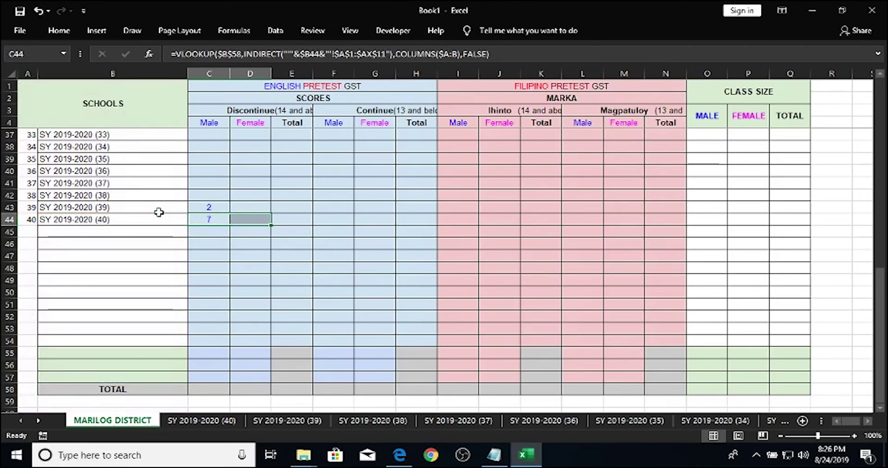
key("ctrl+r")
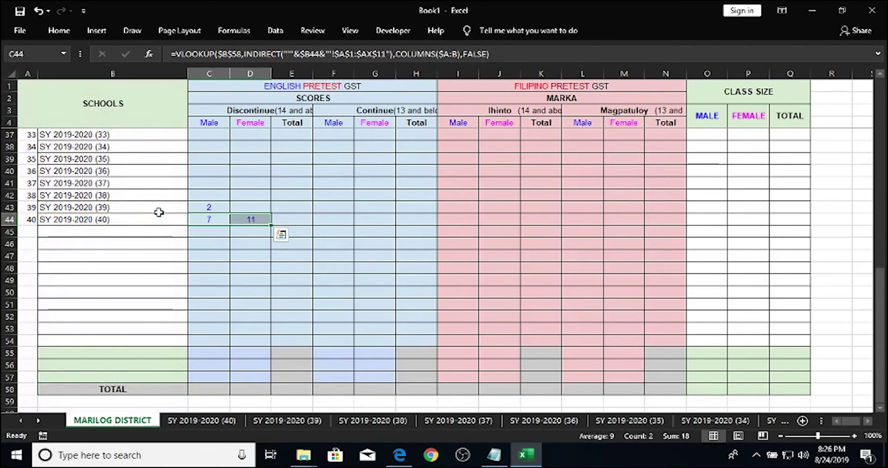
left_click(209, 419)
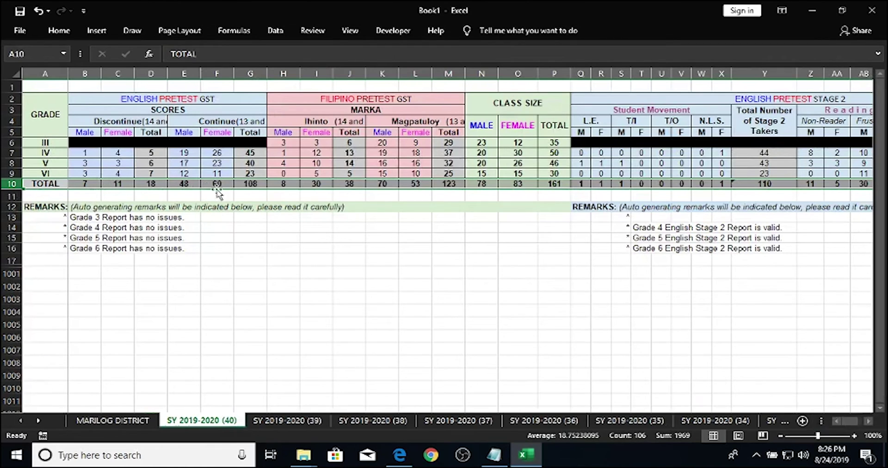
left_click(142, 422)
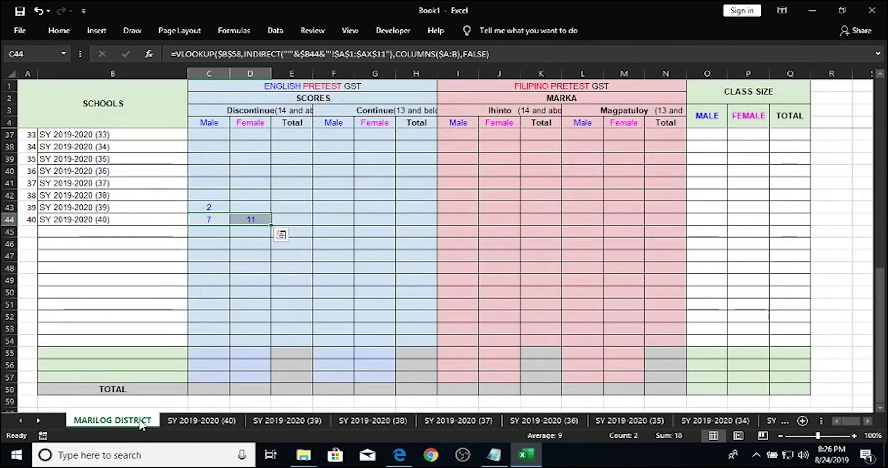
key("shift+Right")
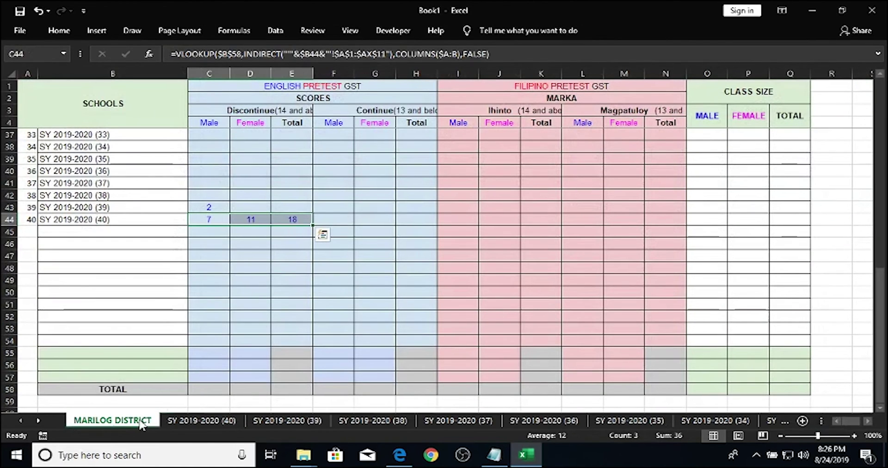
key("shift+Right")
key("shift+Right")
key("shift+Right")
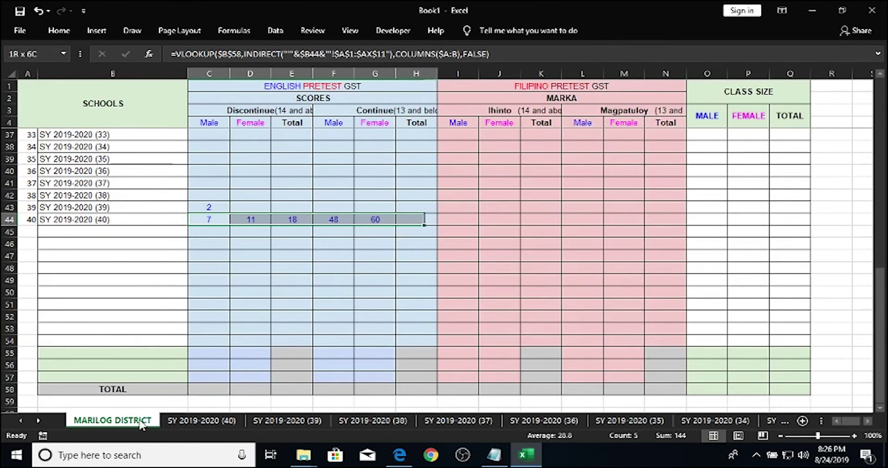
key("shift+Right")
key("shift+Right")
key("shift+Right")
key("shift+Right")
key("shift+Right")
key("shift+Right")
key("shift+Right")
key("shift+Right")
key("shift+Right")
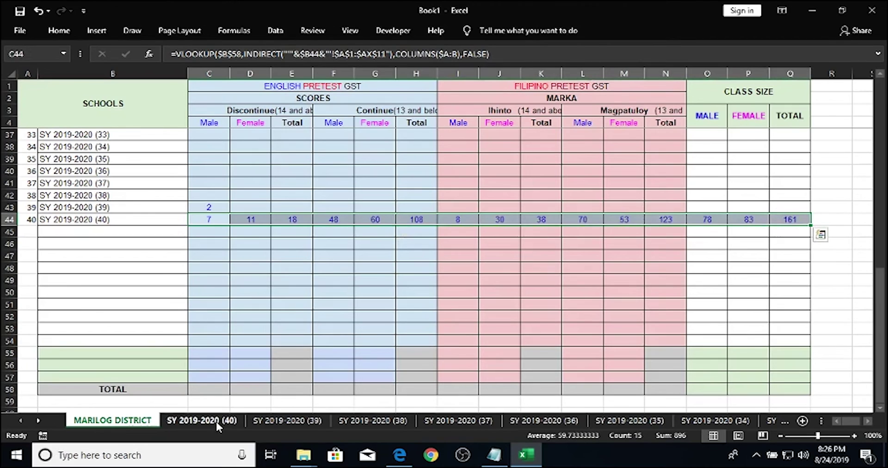
left_click(218, 219)
key("ctrl+c")
key("Up")
key("ctrl+v")
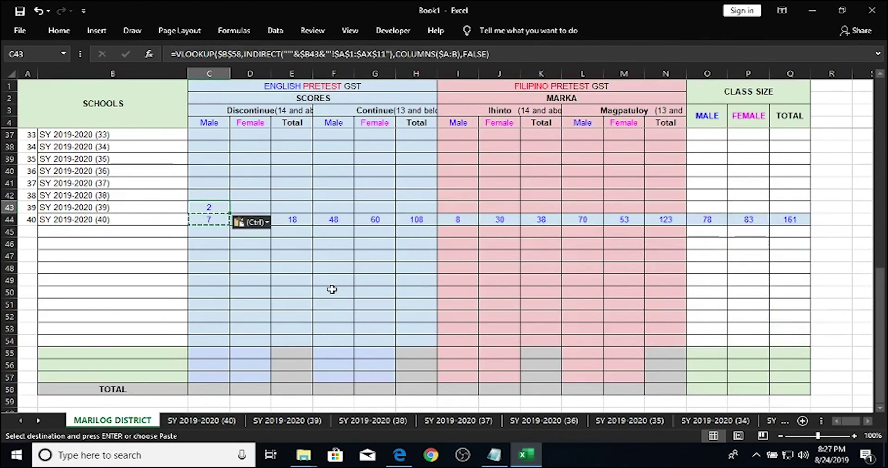
key("shift+Right")
key("shift+Right")
key("shift+Right")
key("shift+Right")
key("shift+Right")
key("shift+Right")
key("shift+Right")
key("shift+Right")
key("shift+Right")
key("shift+Right")
key("shift+Right")
key("shift+Right")
key("shift+Right")
key("shift+Right")
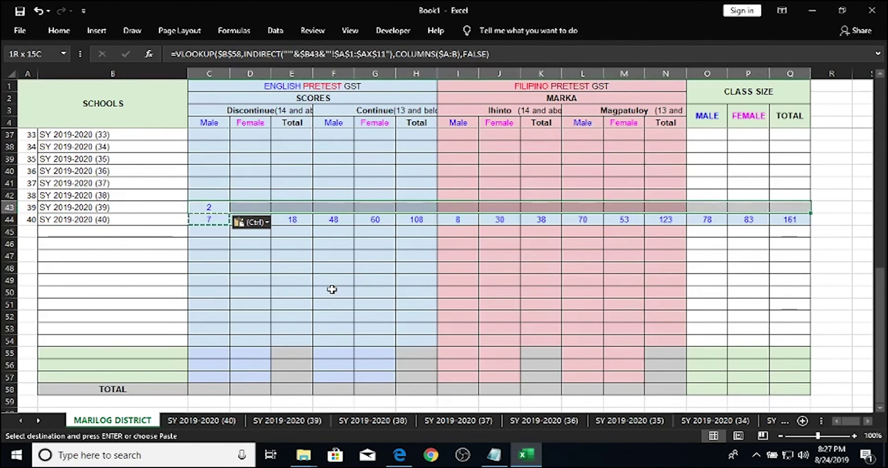
key("Return")
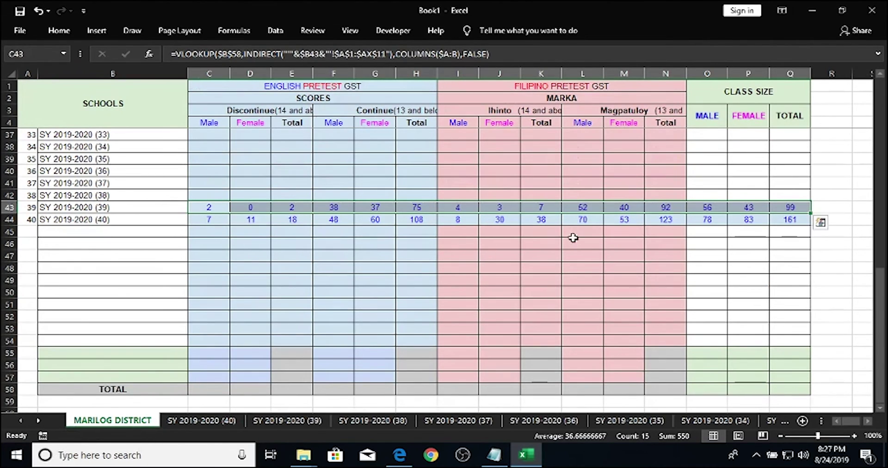
- Copy the C43 formula and paste it across C5:Q5, the first school's row
key("shift+BackSpace")
key("ctrl+c")
key("Up")
key("Up")
key("Up")
key("Up")
key("Up")
key("Up")
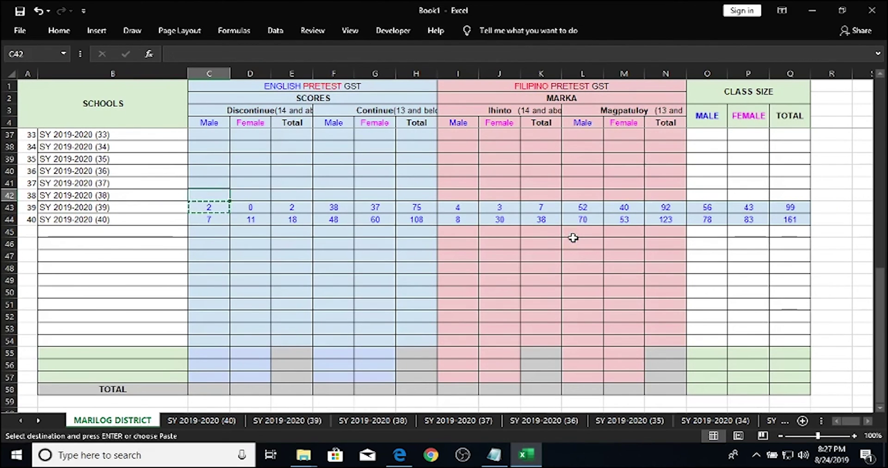
key("ctrl+Up")
key("ctrl+v")
key("shift+Right")
key("shift+Right")
key("shift+Right")
key("shift+Right")
key("shift+Right")
key("shift+Right")
key("shift+Right")
key("shift+Right")
key("shift+Right")
key("shift+Right")
key("shift+Right")
key("shift+Right")
key("shift+Right")
key("shift+Right")
key("shift+Right")
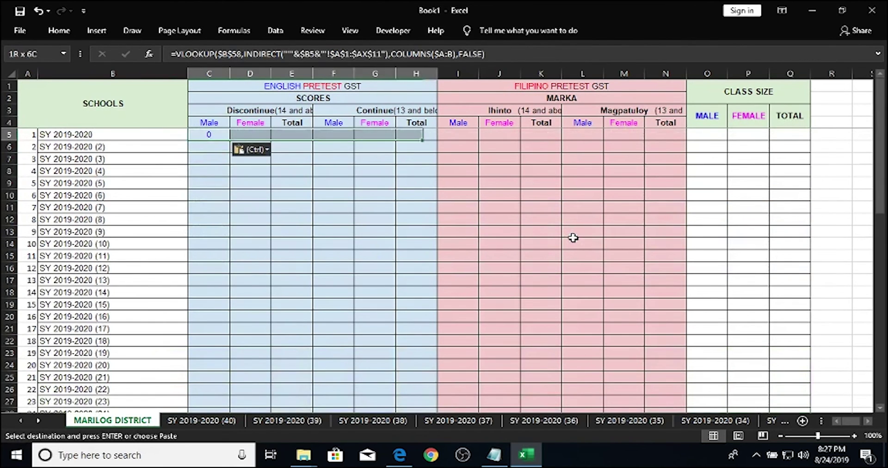
key("shift+Left")
key("Return")
- Fill the formulas of C5:Q5 down through row 42 for the remaining schools
scroll(573, 237, "left", 1)
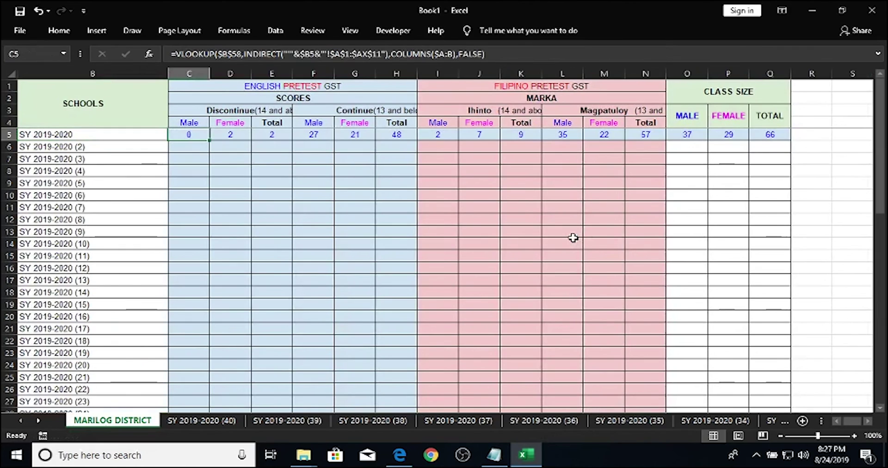
key("shift+Down")
key("shift+Down")
key("shift+Down")
key("shift+Down")
key("shift+Down")
key("shift+Down")
key("shift+Down")
key("shift+Down")
key("shift+Down")
key("shift+Down")
key("shift+Down")
key("shift+Down")
key("shift+Down")
key("shift+Down")
key("shift+Down")
key("shift+Down")
key("shift+Down")
key("shift+Down")
key("shift+Down")
key("shift+Down")
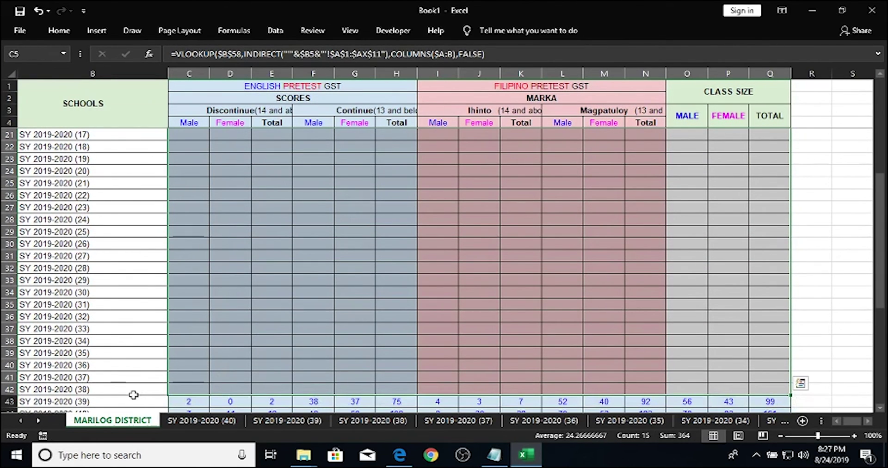
key("ctrl+d")
key("ctrl+Up")
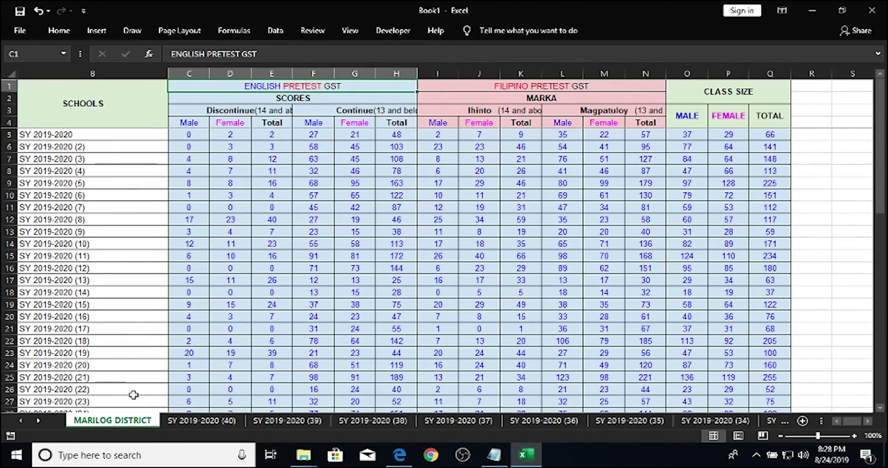
- Enter =SUM(C5:C57) in cell C58 of the TOTAL row to sum the English pretest Discontinue Male column
scroll(866, 145, "down", 11)
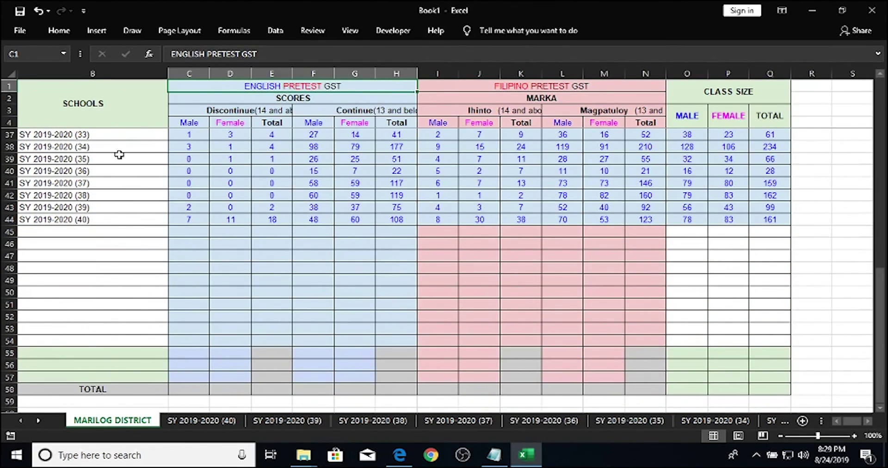
left_click(204, 389)
type("=SUM(")
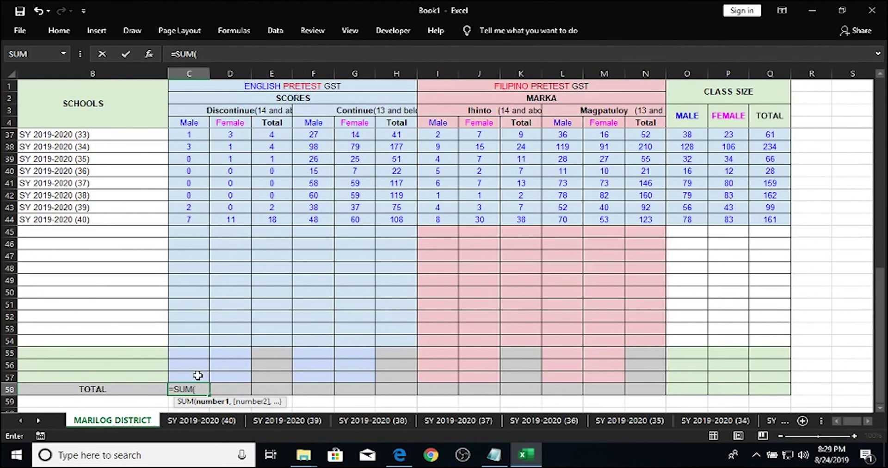
left_click(197, 375)
key("shift+Up")
key("shift+Up")
key("shift+Up")
key("shift+Up")
key("shift+Up")
key("shift+Up")
key("shift+Up")
key("shift+Up")
key("shift+Up")
key("shift+Up")
key("shift+Up")
key("shift+Up")
key("shift+Up")
key("shift+Up")
key("shift+Up")
key("shift+Up")
key("shift+Up")
key("shift+Up")
key("shift+Up")
key("shift+Up")
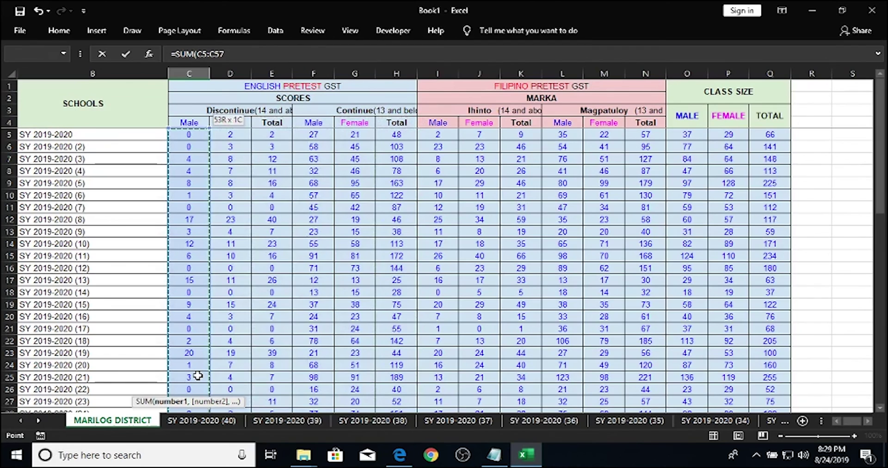
key("Return")
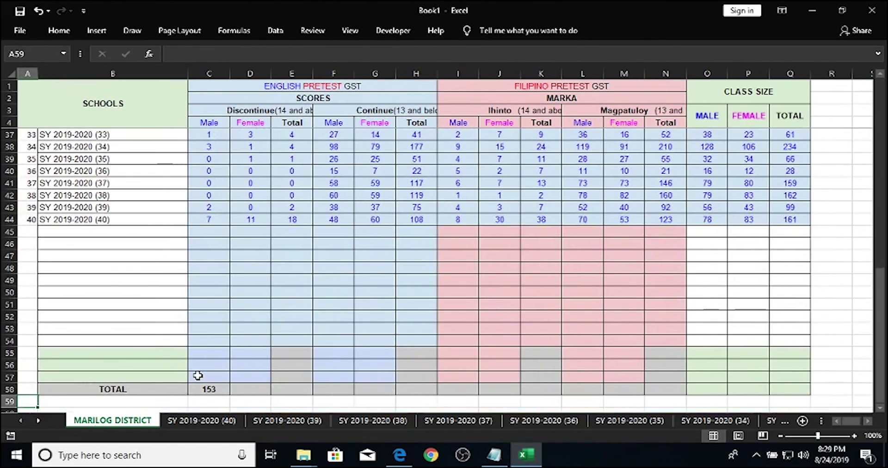
- Fill the C58 sum formula across the rest of the TOTAL row through Q58
left_click(197, 375)
key("shift+Right")
key("shift+Right")
key("shift+Right")
key("shift+Right")
key("shift+Right")
key("shift+Right")
key("shift+Right")
key("shift+Right")
key("shift+Right")
key("shift+Right")
key("shift+Right")
key("shift+Right")
key("shift+Right")
key("shift+Right")
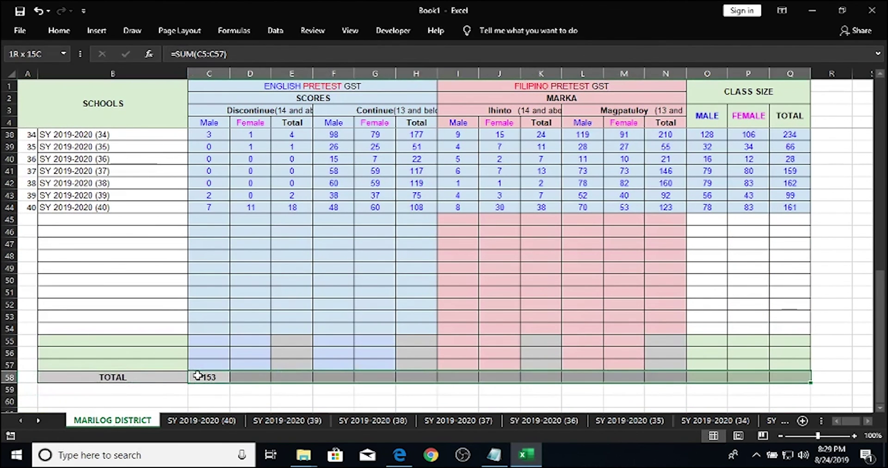
key("ctrl+r")
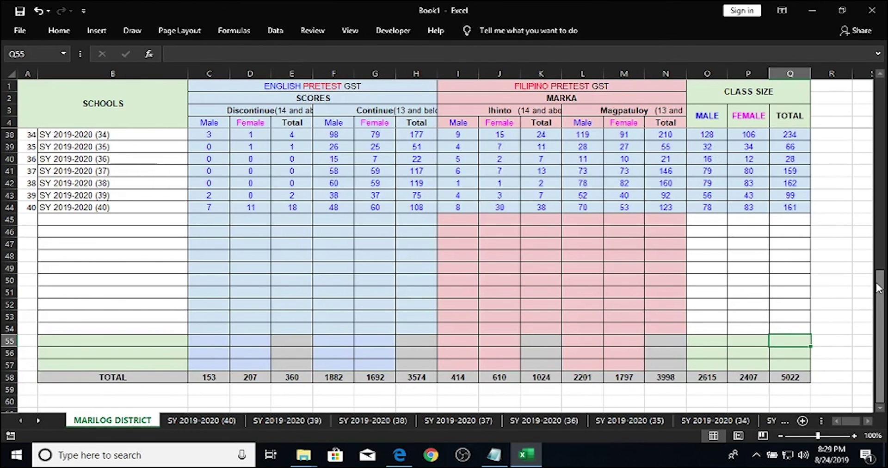
- Delete the empty rows 45 to 57 between the last school and the TOTAL row
left_click(9, 219)
left_click(9, 365, "shift")
right_click(9, 365)
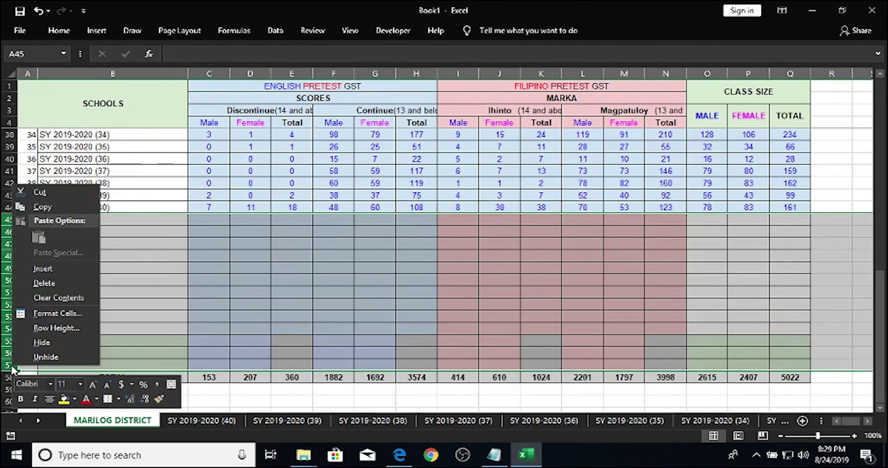
left_click(74, 332)
key("Up")
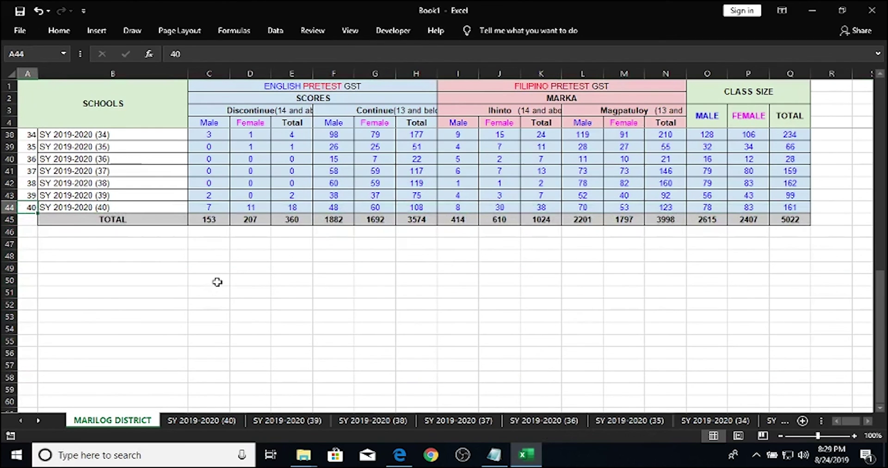
left_click(881, 135)
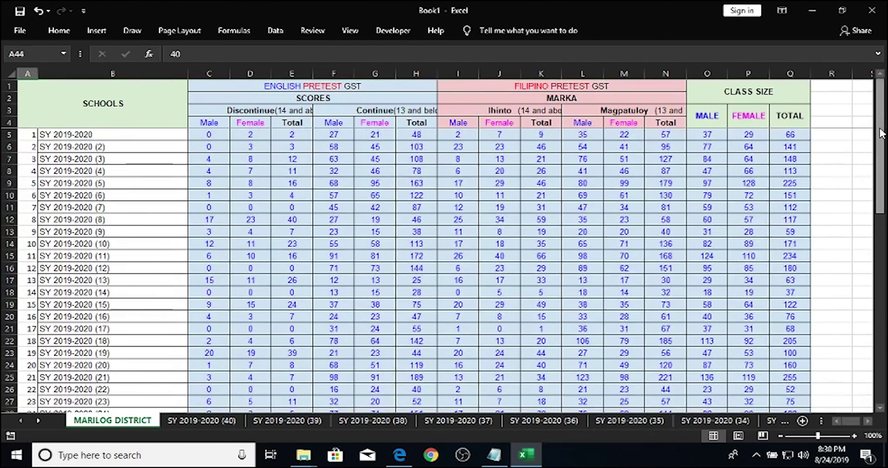